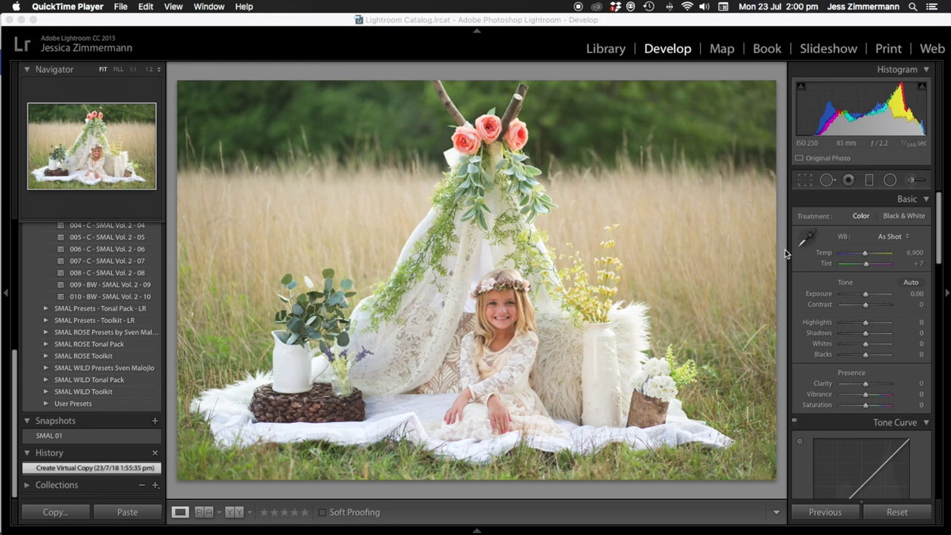
- Apply automatic white balance to the teepee photo
click(625, 253)
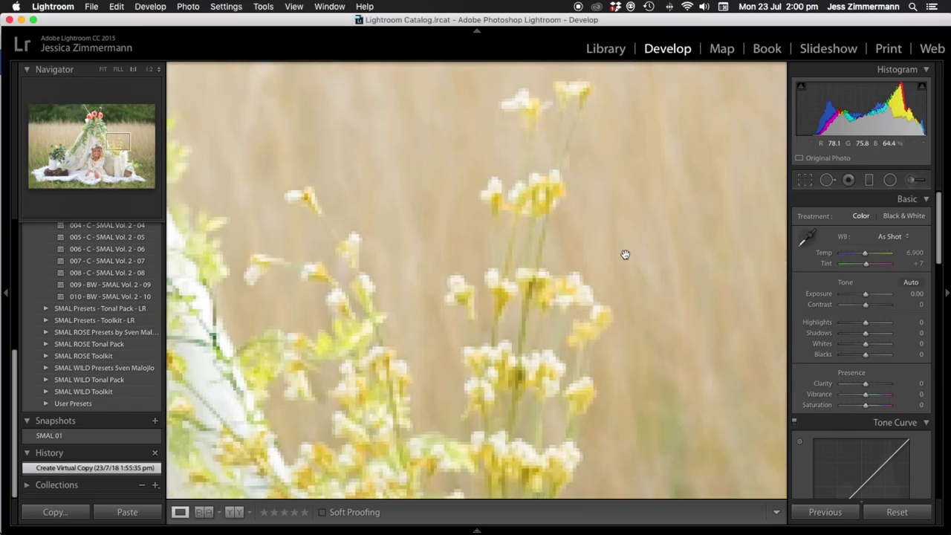
click(625, 254)
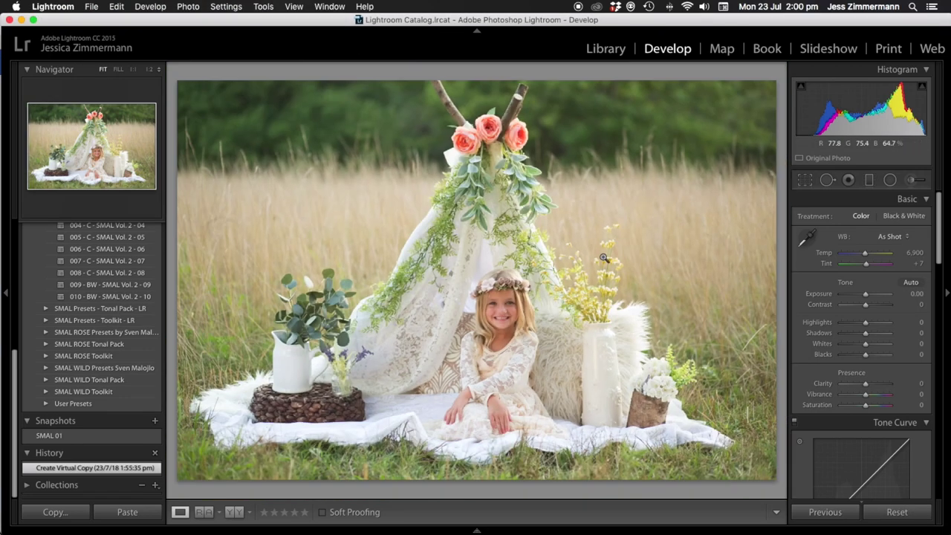
key(super+shift+u)
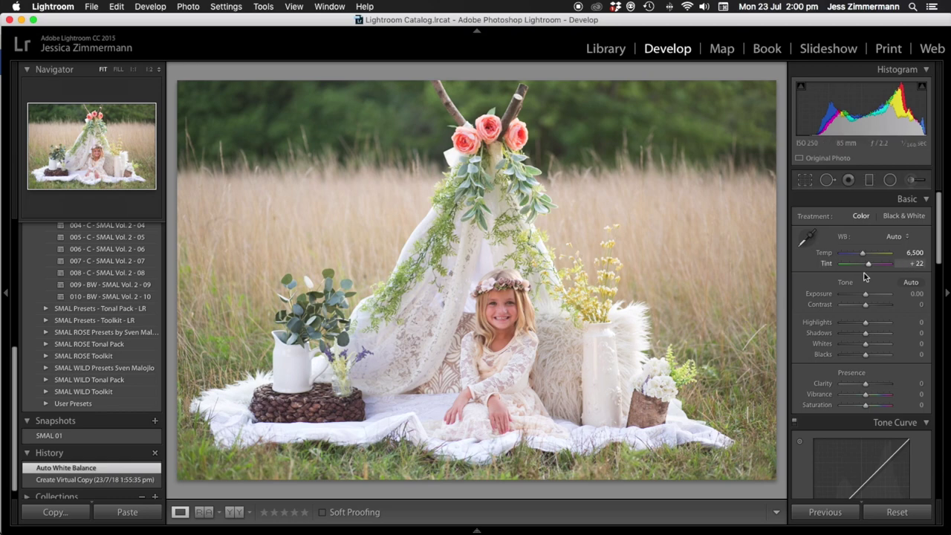
- Set the Tint to +14, judging the girl's skin tone up close and in the full photo
click(502, 301)
drag(503, 318, 507, 276)
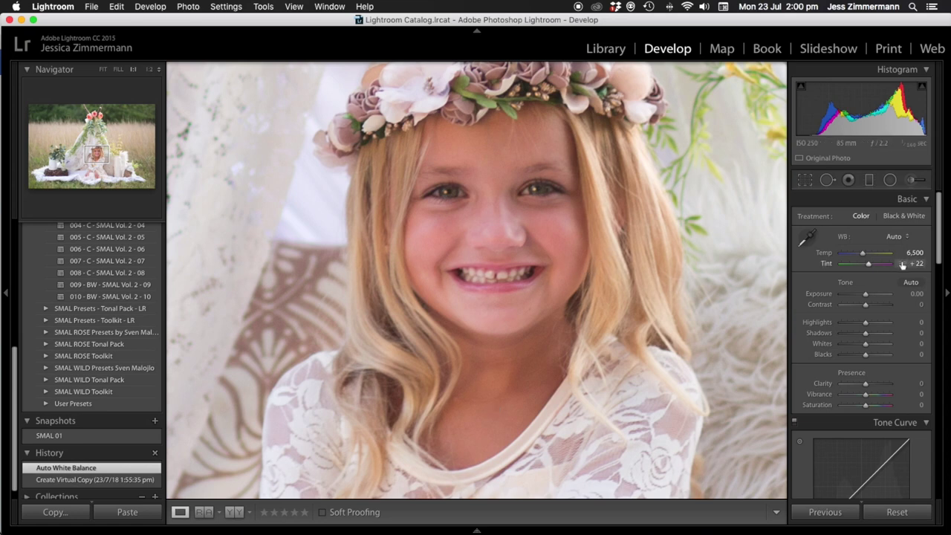
drag(913, 267, 910, 263)
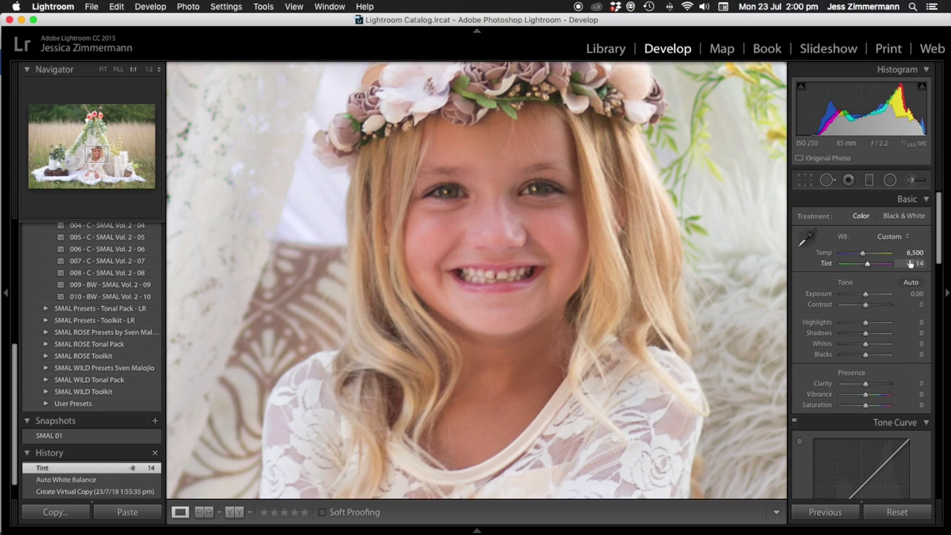
click(511, 239)
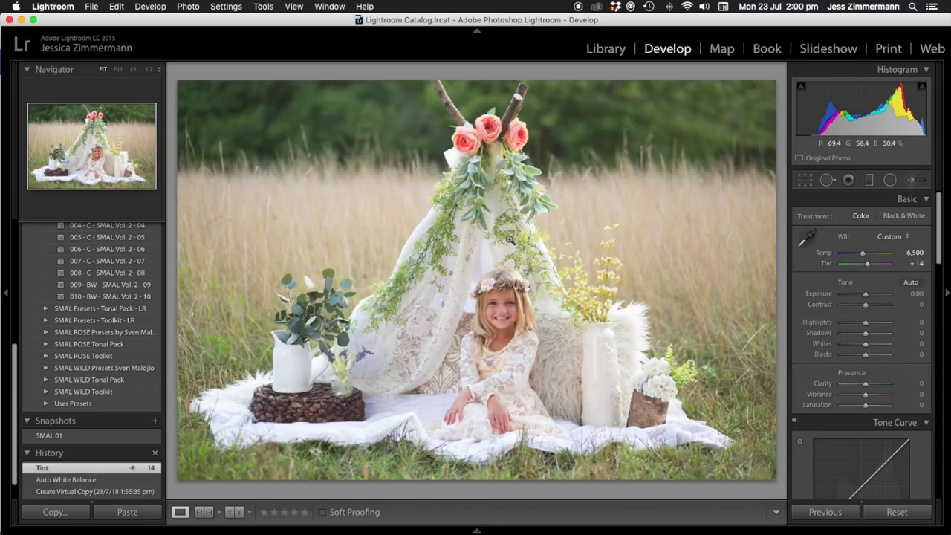
click(501, 318)
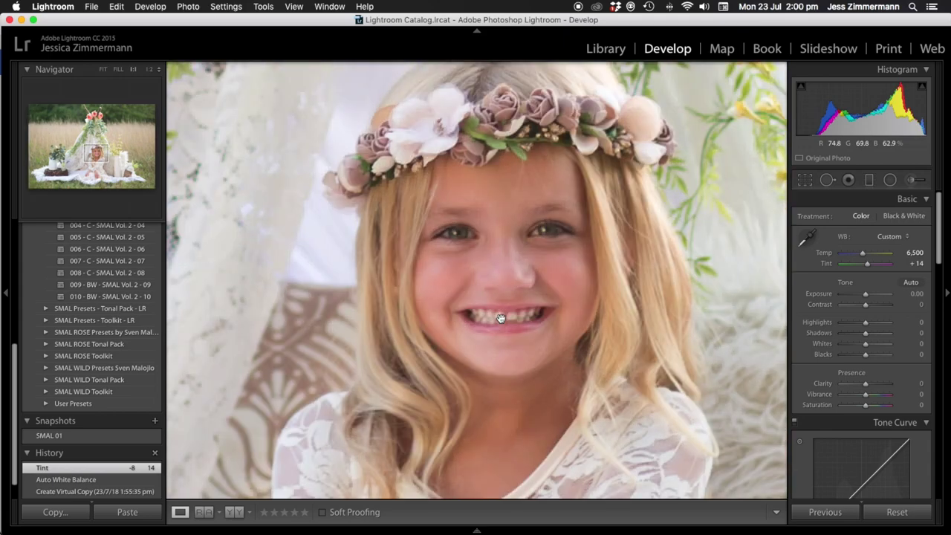
click(535, 318)
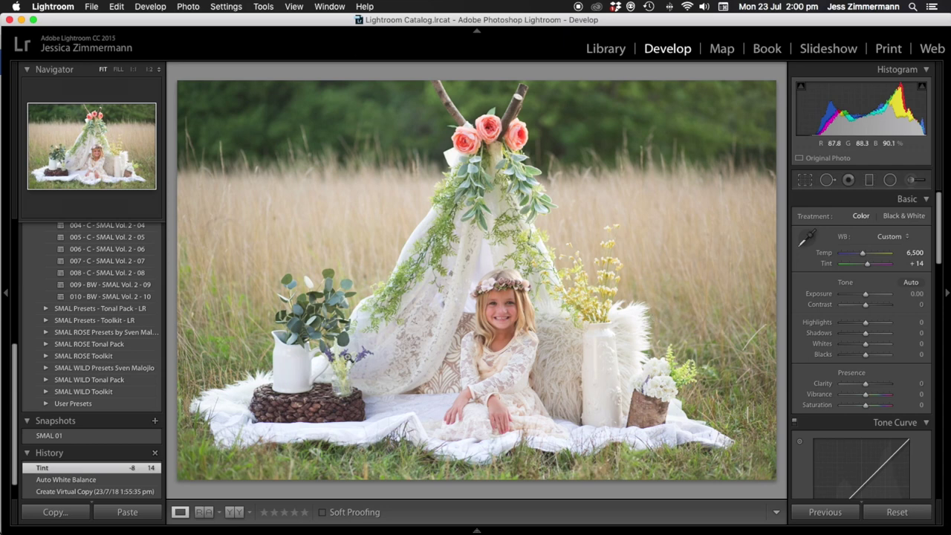
- Enable lens profile corrections for the photo and expand the Effects settings
scroll(844, 356, down, 10)
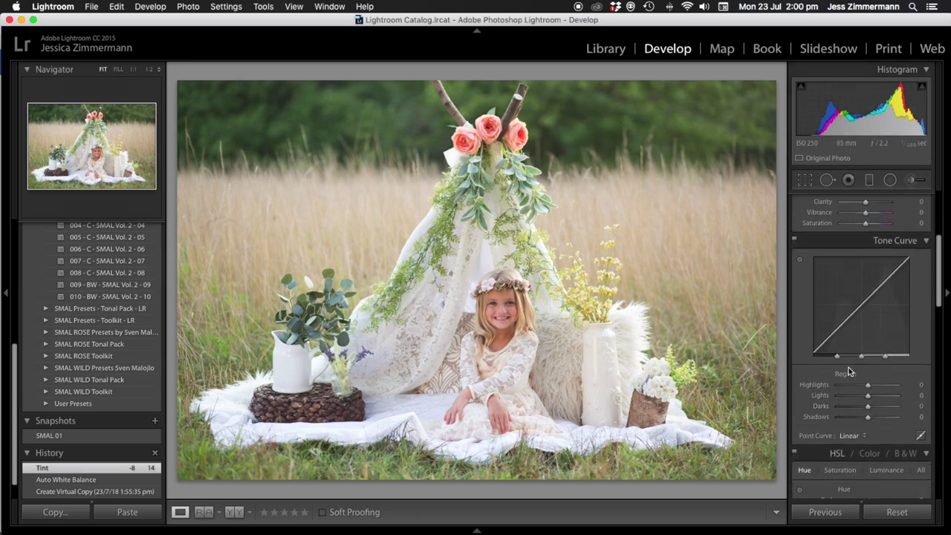
scroll(850, 370, down, 8)
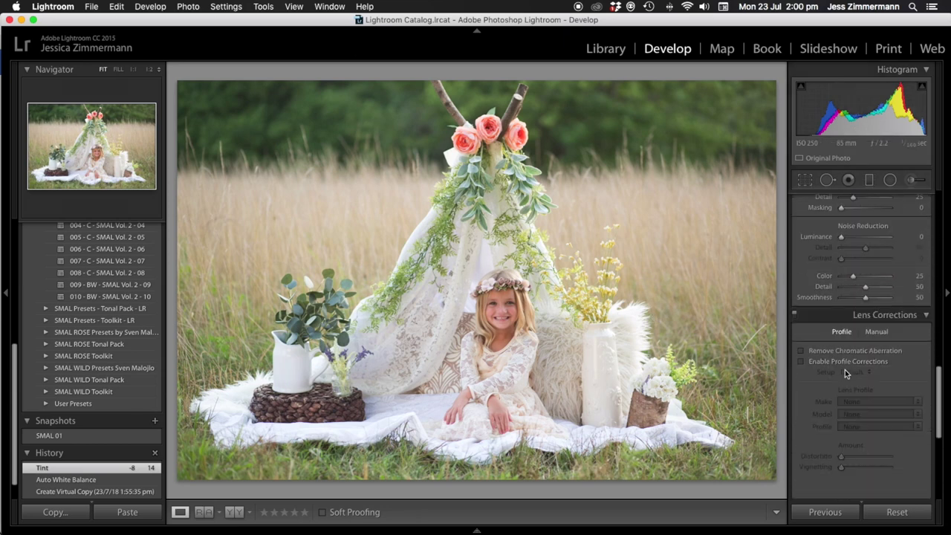
click(803, 362)
scroll(802, 361, down, 3)
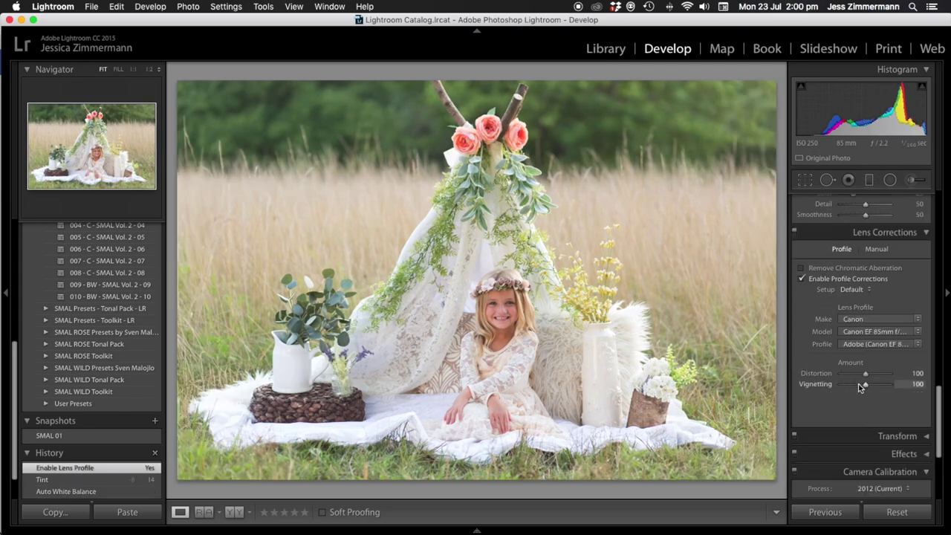
scroll(856, 385, down, 5)
click(892, 323)
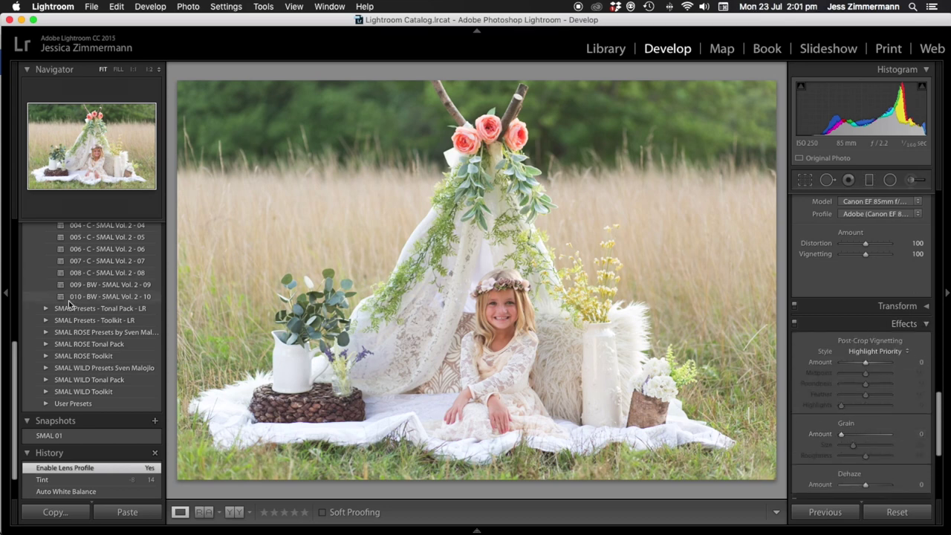
- Apply the preset 001 - C - SMAL Vol. 2 - 01 and compare the photo before and after side by side
scroll(70, 312, up, 4)
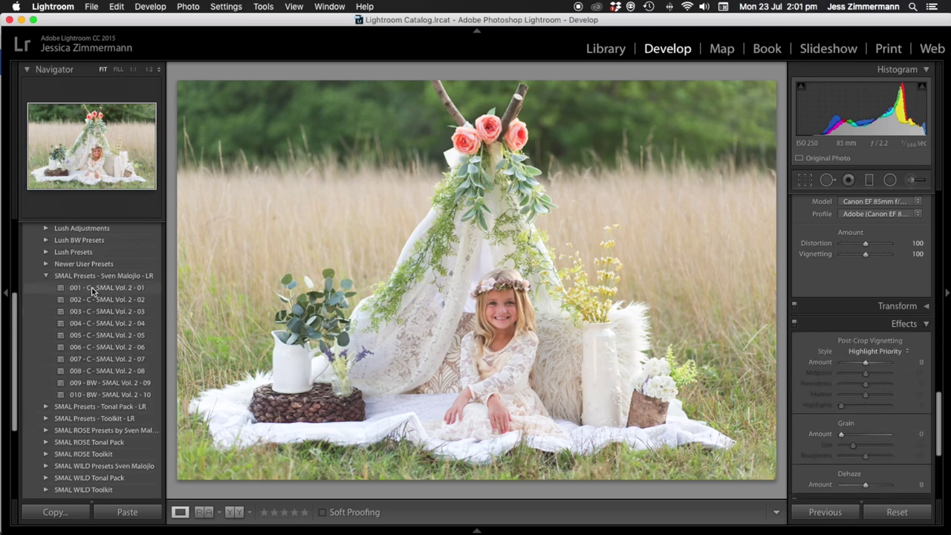
click(92, 290)
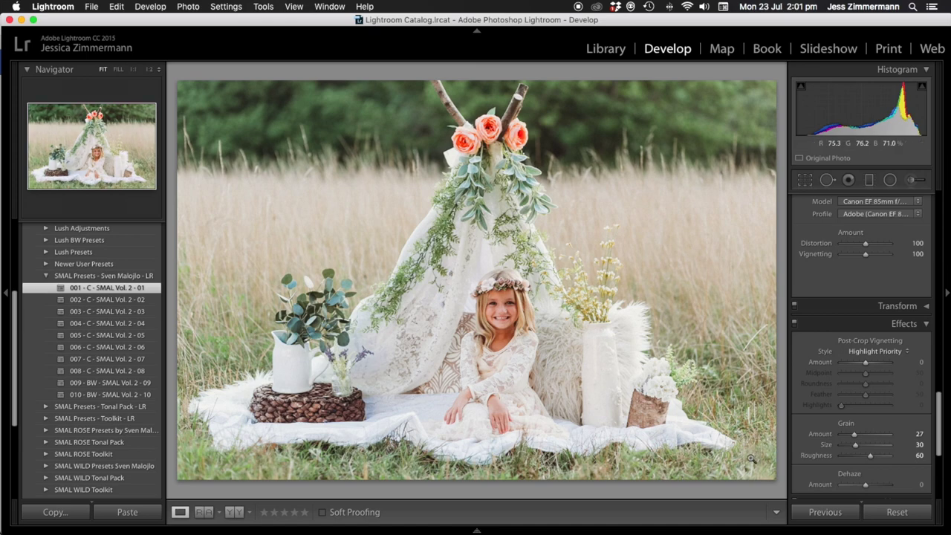
key(y)
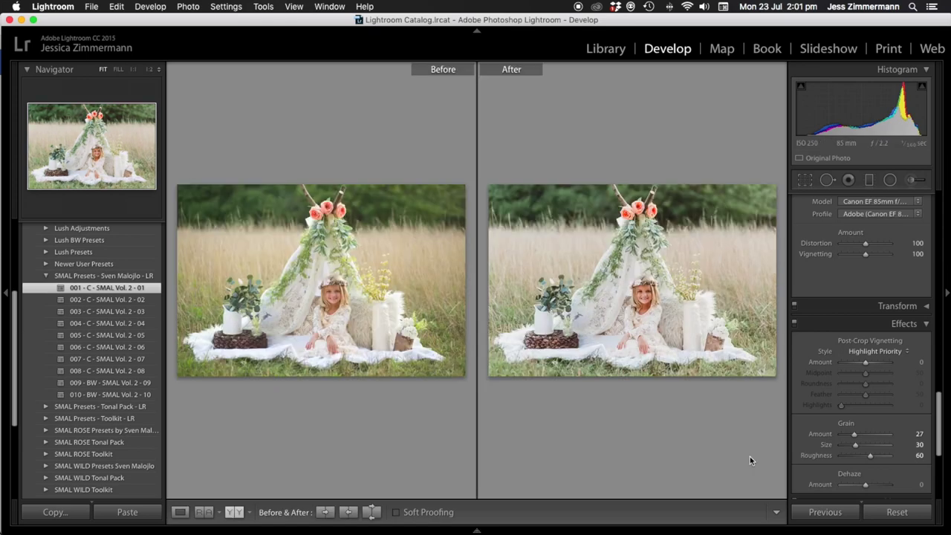
key(y)
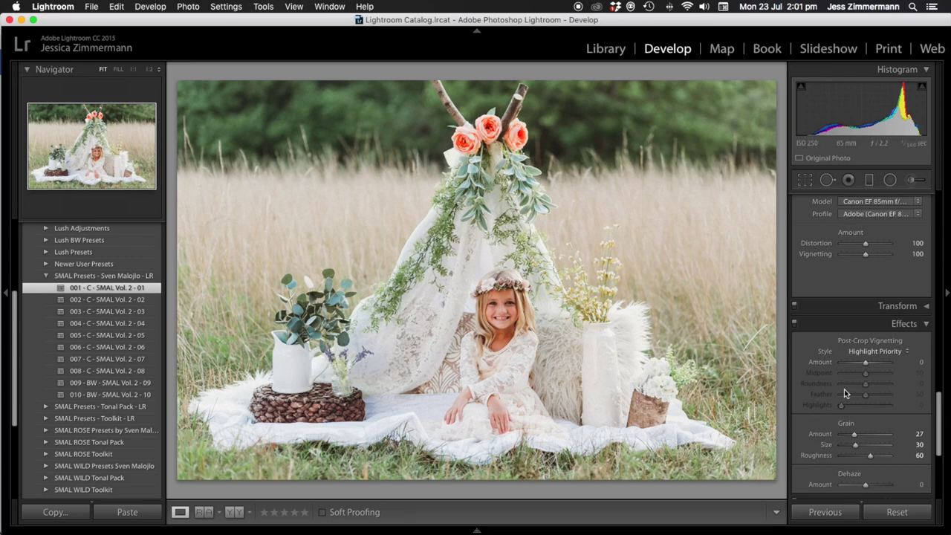
- Set the Grain amount to 0 and collapse the Effects settings
scroll(854, 442, down, 3)
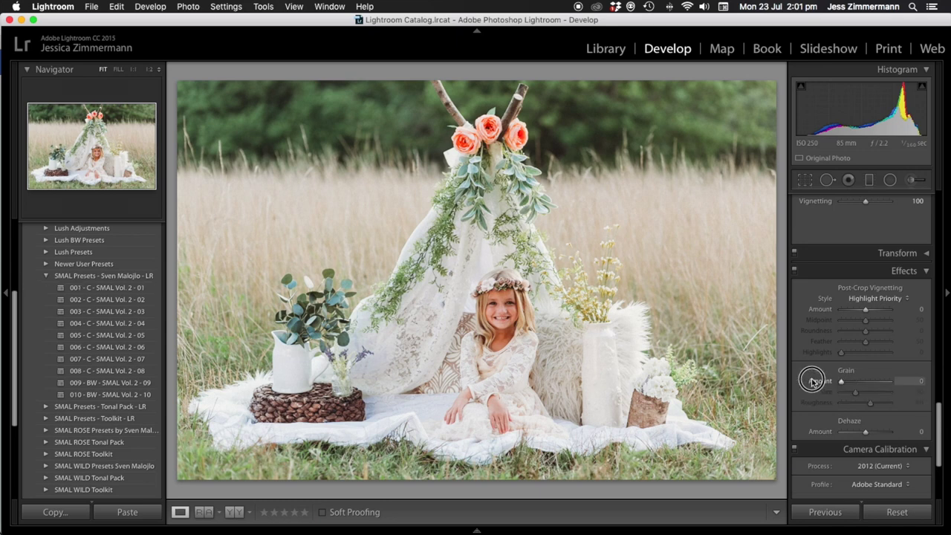
click(926, 271)
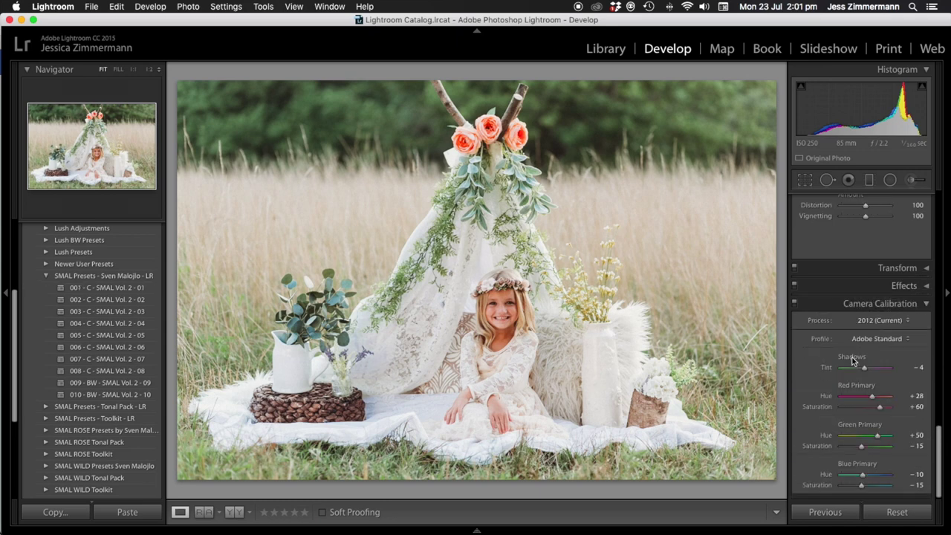
- Raise Shadows to +100 and Blacks to +38 by adjusting the histogram
scroll(851, 362, up, 10)
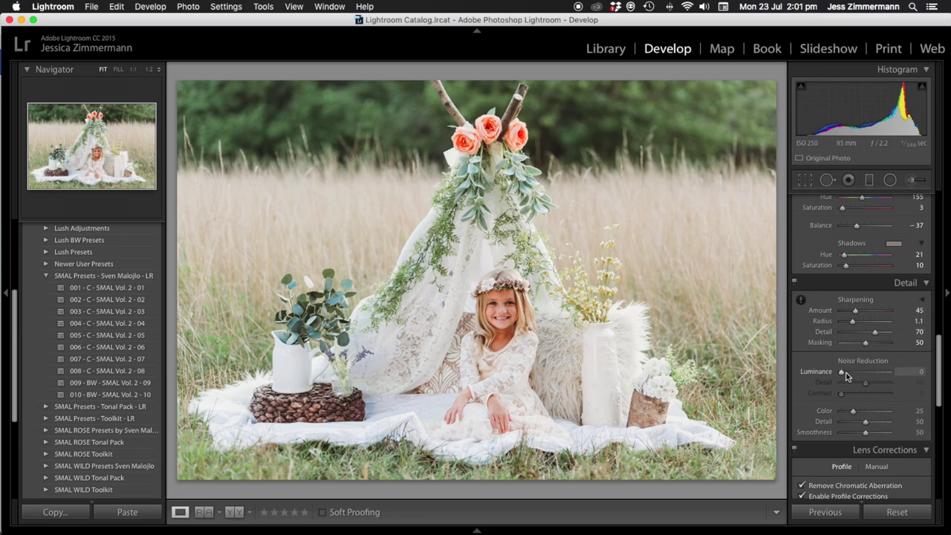
scroll(846, 375, up, 10)
scroll(847, 373, up, 3)
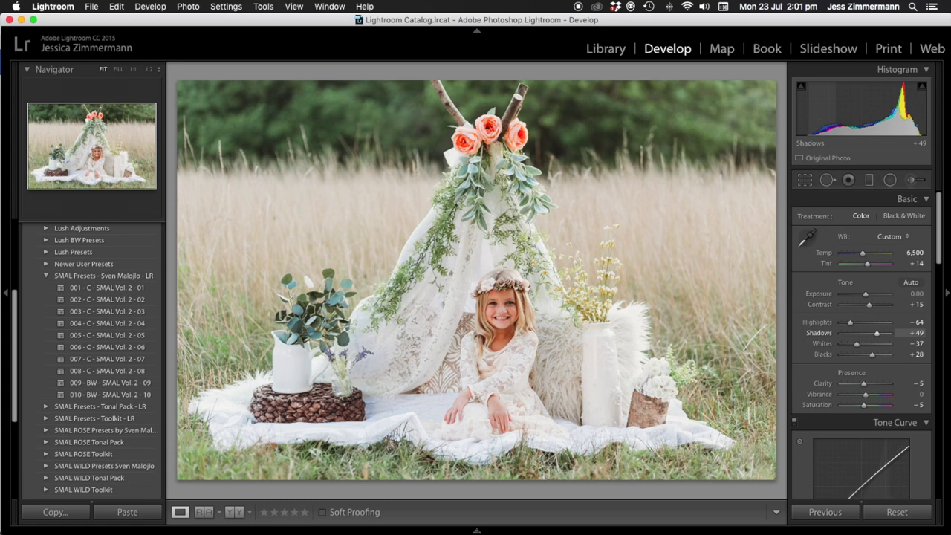
drag(854, 111, 876, 111)
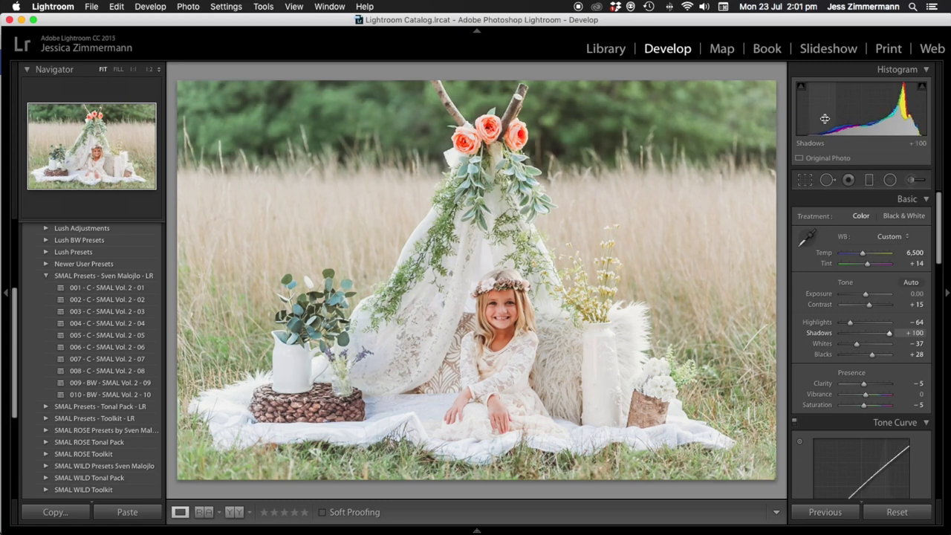
drag(826, 119, 835, 119)
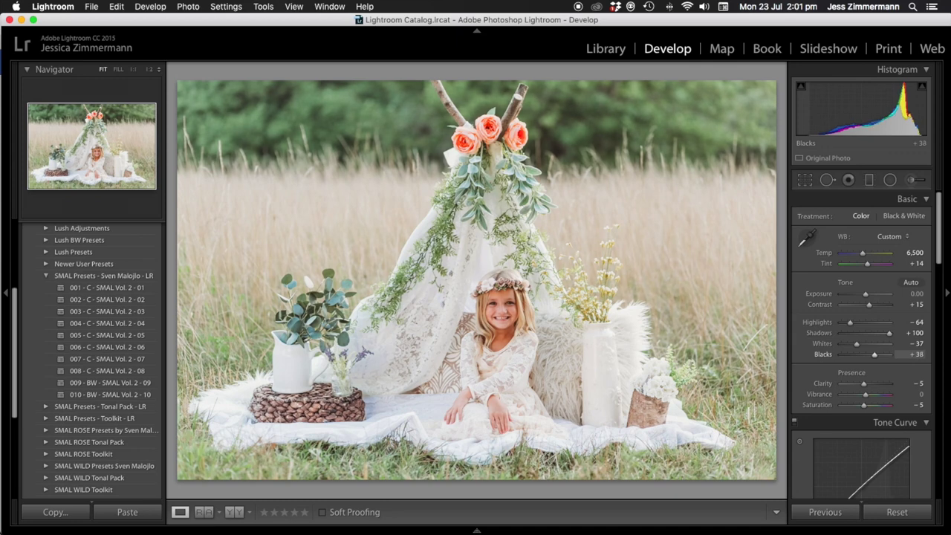
- Set Exposure to -0.18, Whites to -32 and Highlights to -2 by adjusting the histogram
drag(880, 111, 873, 111)
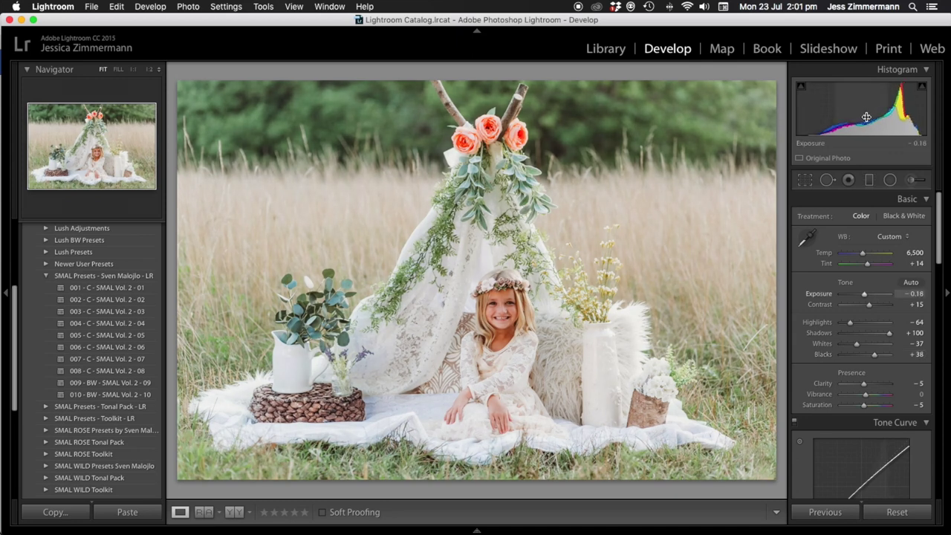
drag(895, 111, 890, 111)
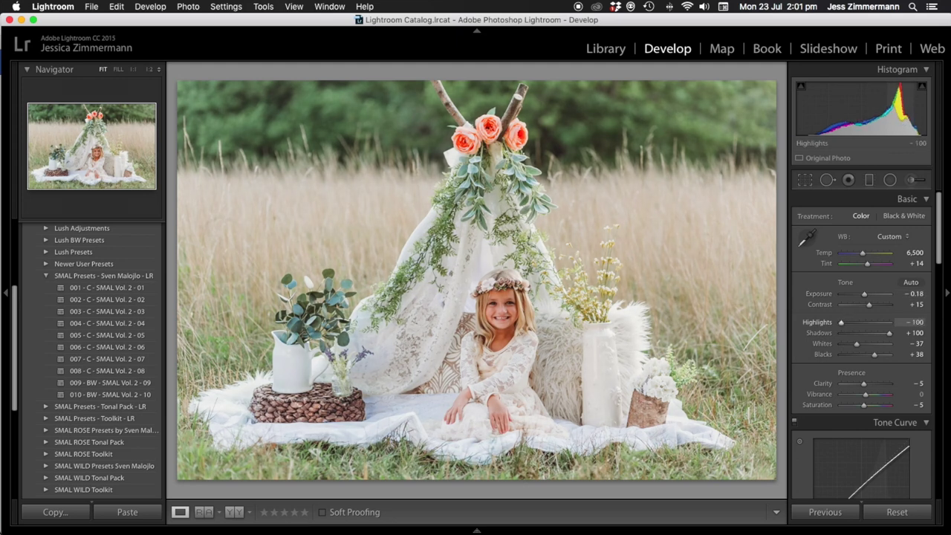
drag(890, 111, 910, 111)
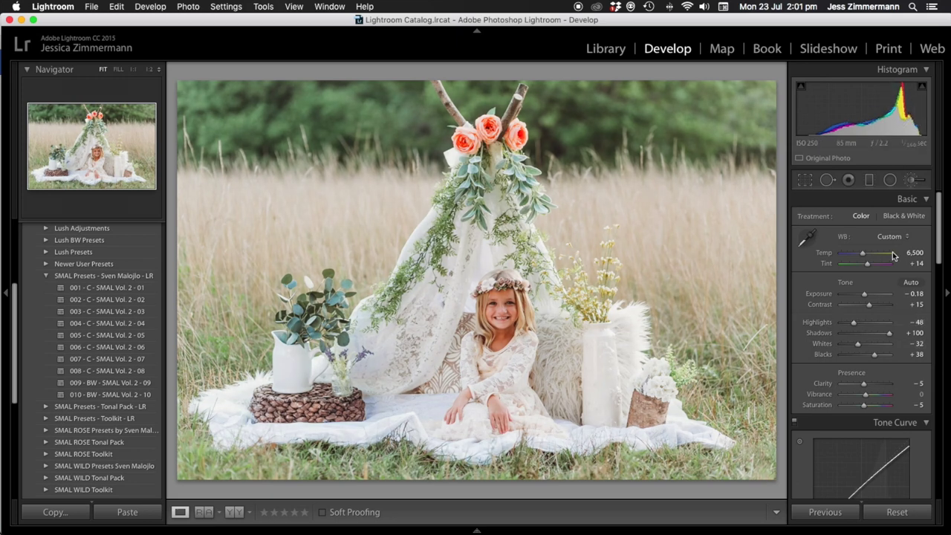
scroll(876, 323, down, 5)
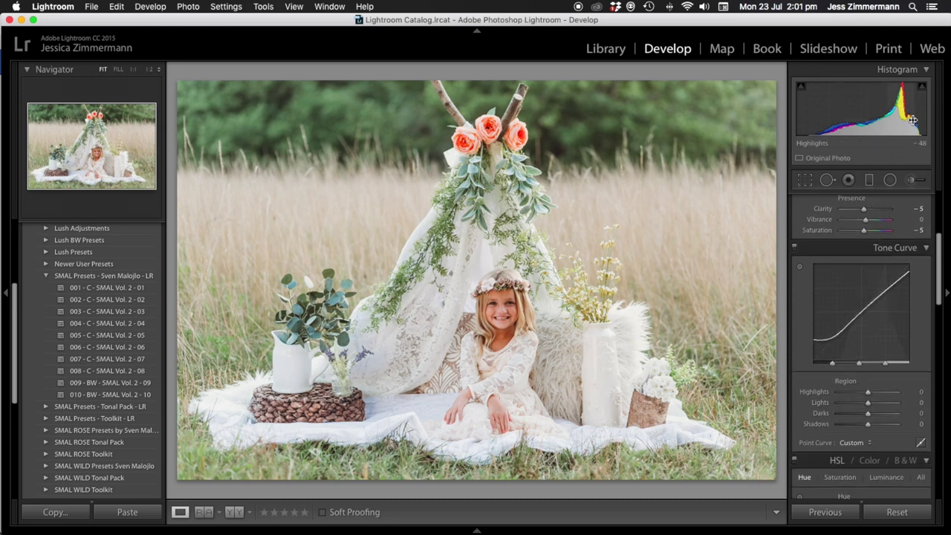
drag(891, 112, 932, 111)
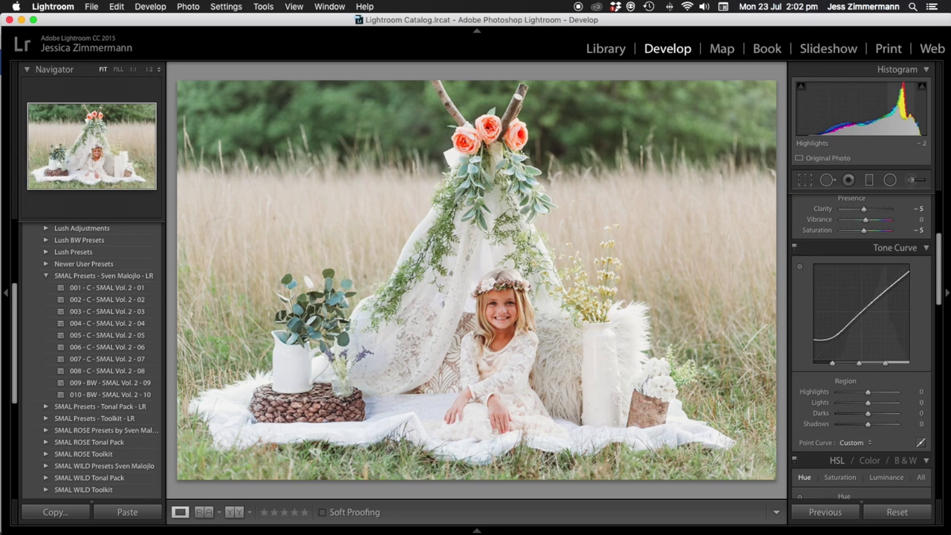
- Set the Tone Curve's Highlights to +17 and Darks to +10, and compare with the original photo
scroll(856, 384, down, 1)
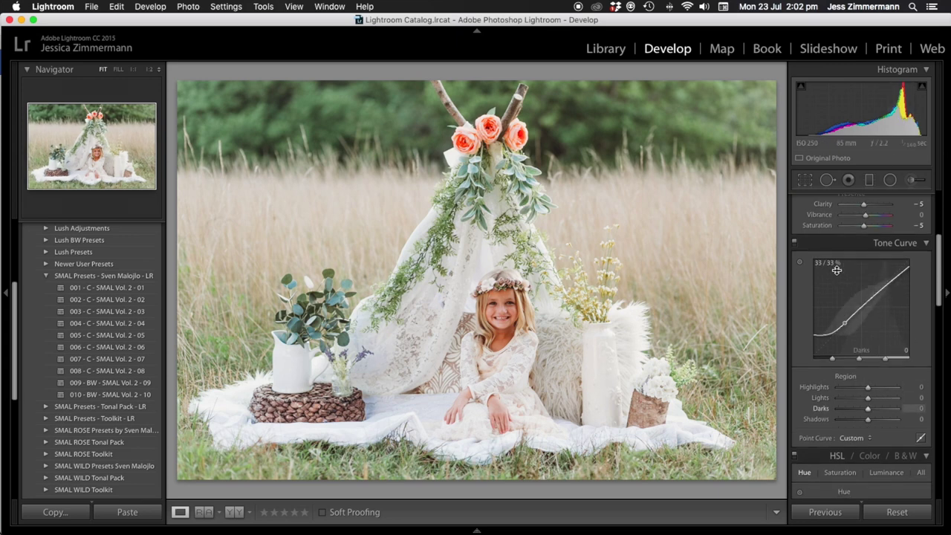
mouse_move(866, 388)
mouse_down()
mouse_move(891, 393)
mouse_move(863, 389)
mouse_move(884, 394)
mouse_move(875, 394)
mouse_up()
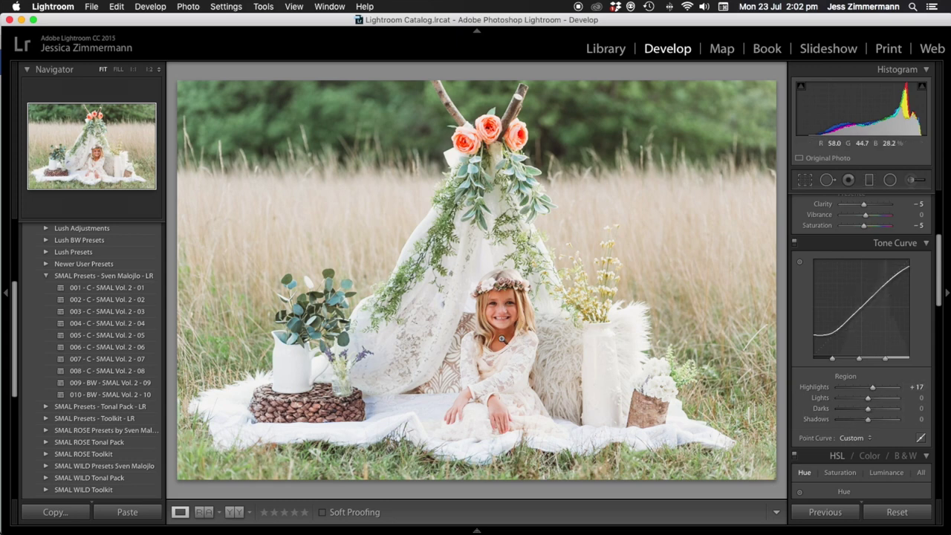
drag(867, 408, 873, 410)
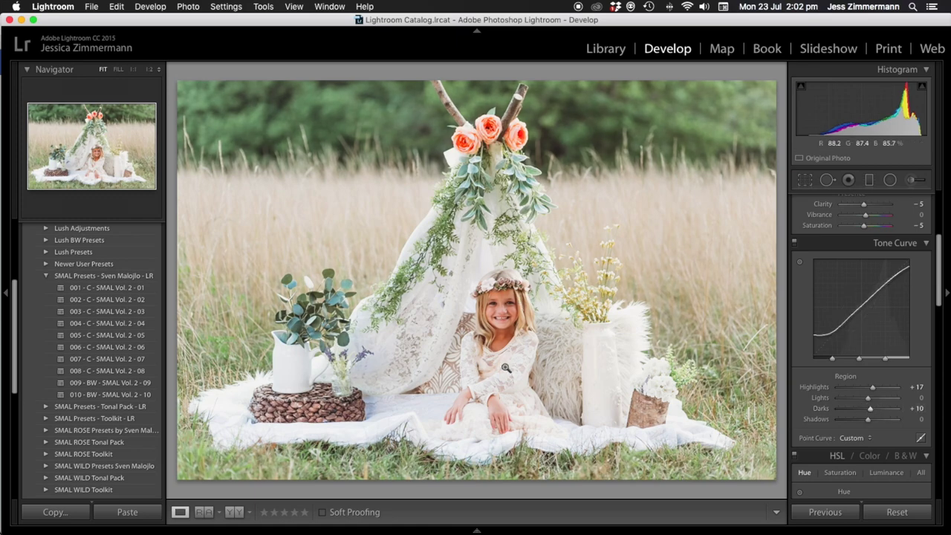
key(backslash)
key(backslash)
- Raise the Orange luminance to +20 in the HSL adjustments to brighten the skin
scroll(866, 396, down, 5)
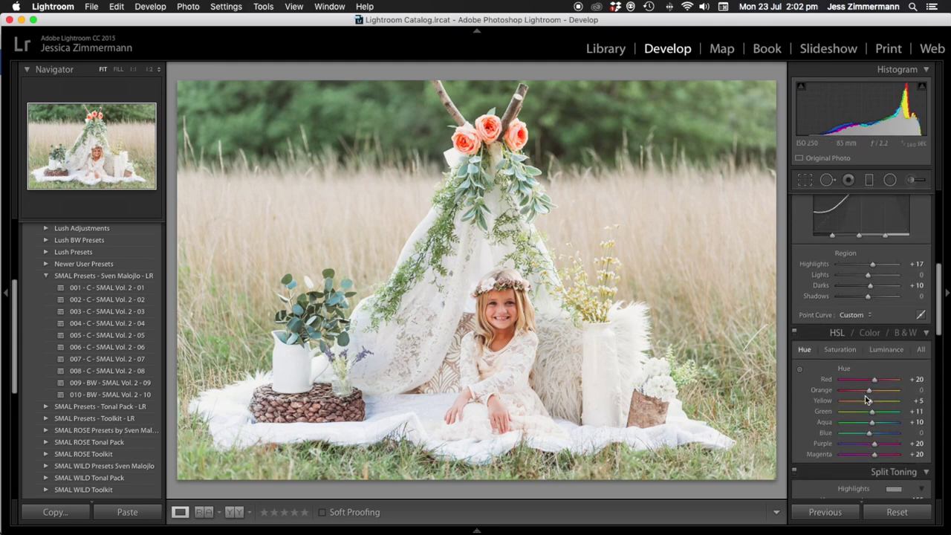
click(886, 283)
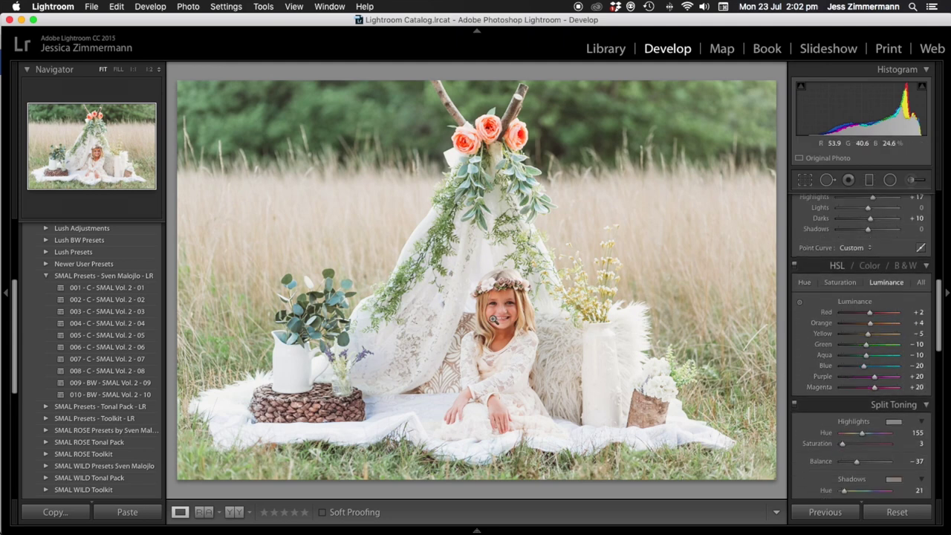
drag(871, 324, 875, 325)
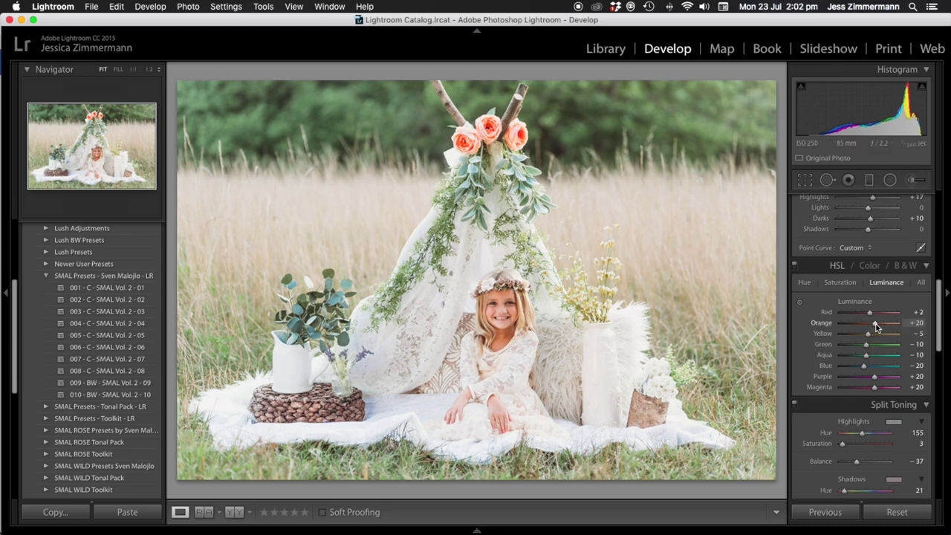
drag(875, 325, 905, 369)
- Set the Green saturation to -28 and the Orange saturation to -40 in the HSL adjustments
click(829, 287)
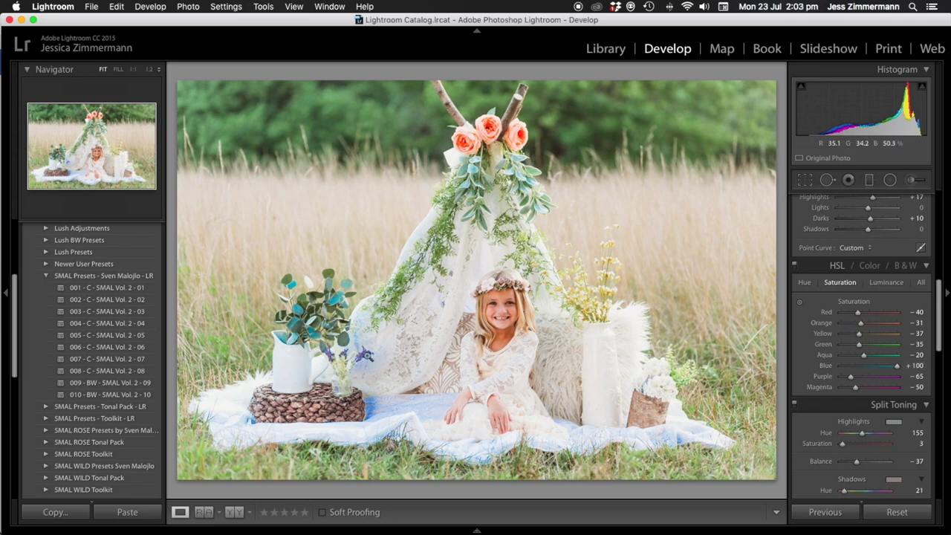
drag(875, 367, 895, 347)
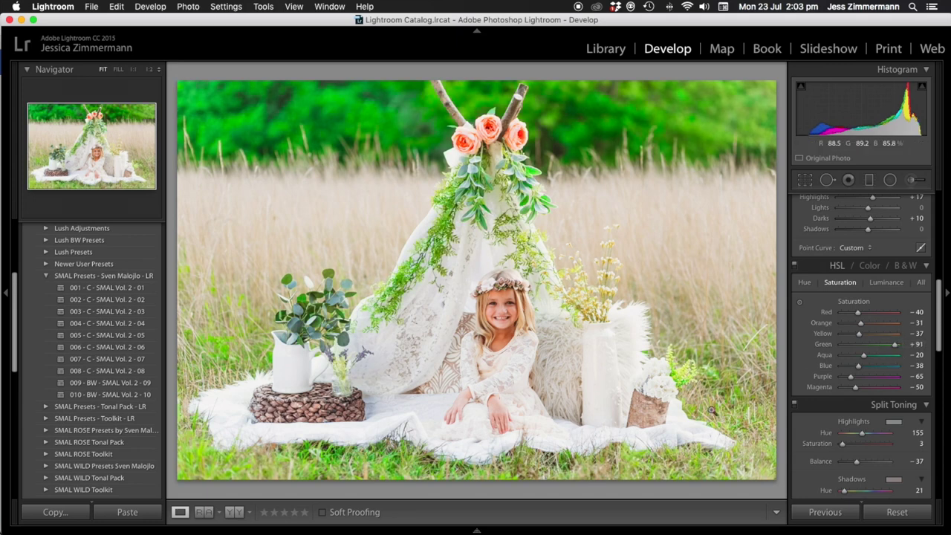
drag(895, 345, 862, 349)
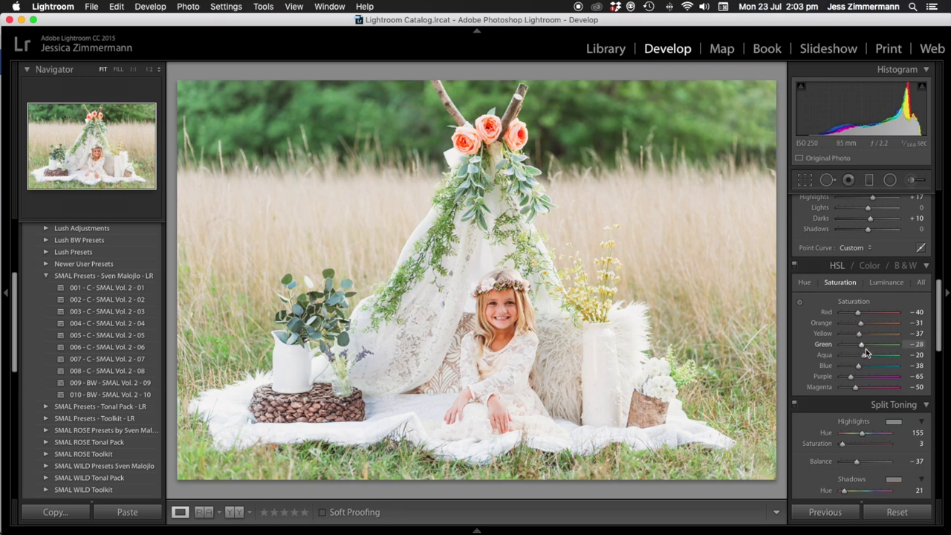
drag(860, 322, 858, 326)
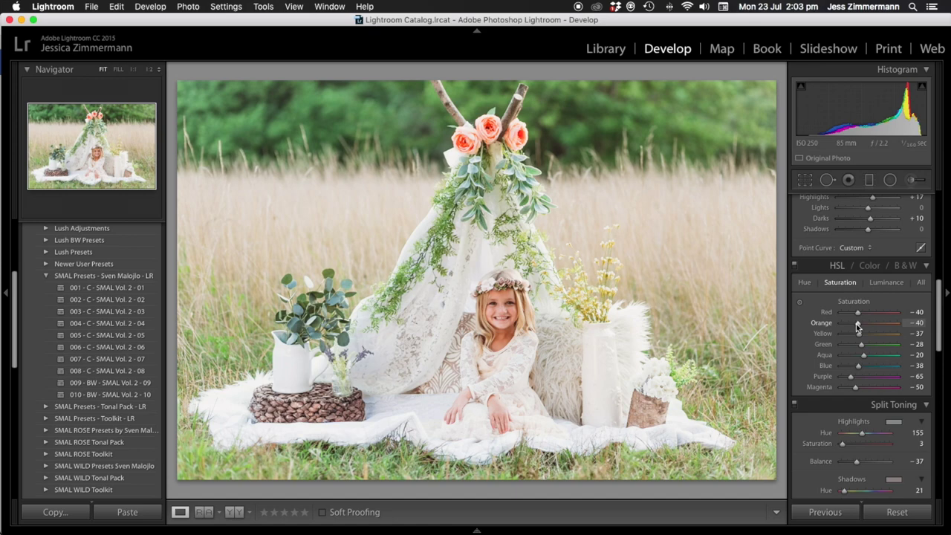
- Raise the Red saturation to -28 while checking the skin tones on the girl's face at close range
click(500, 312)
drag(500, 311, 520, 321)
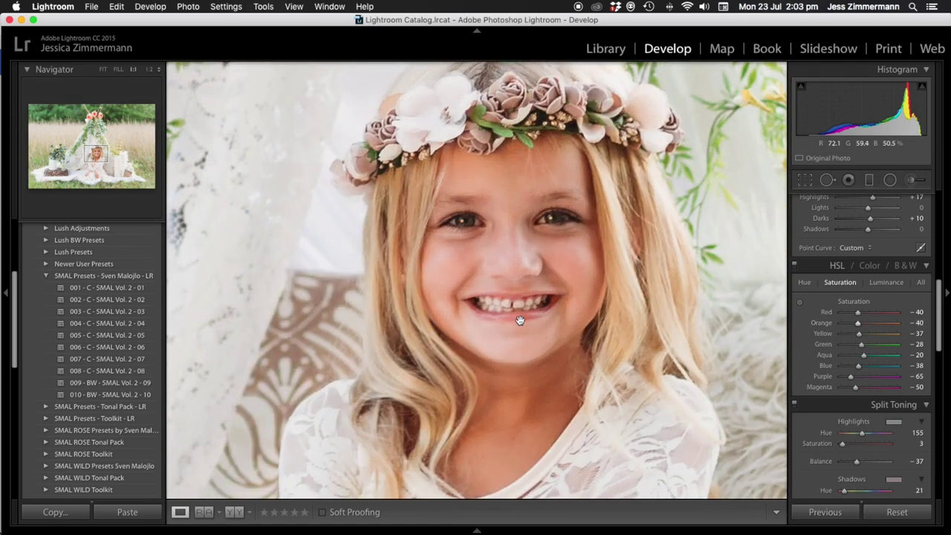
drag(859, 313, 862, 314)
drag(862, 313, 864, 313)
click(513, 287)
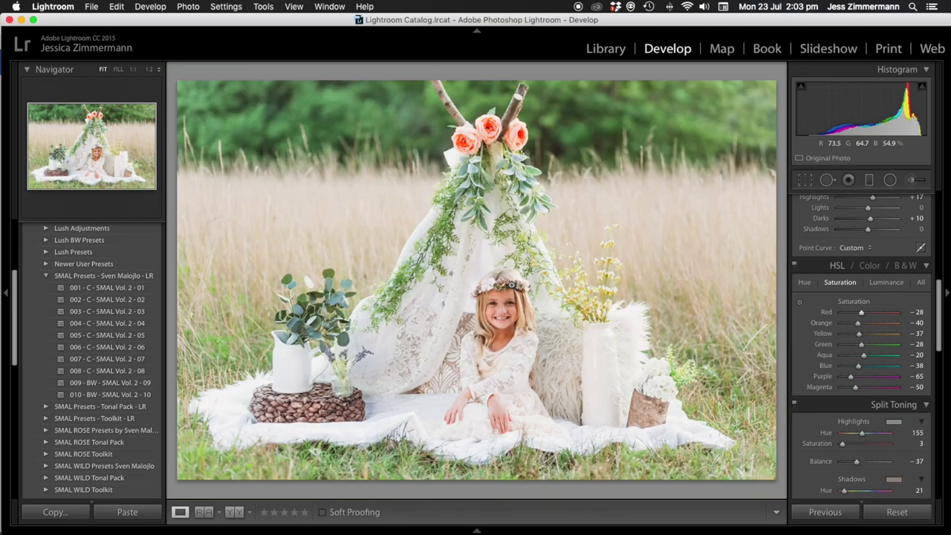
- Set the Orange luminance to +16 and the Red luminance to 0 while viewing the girl's face up close
click(511, 306)
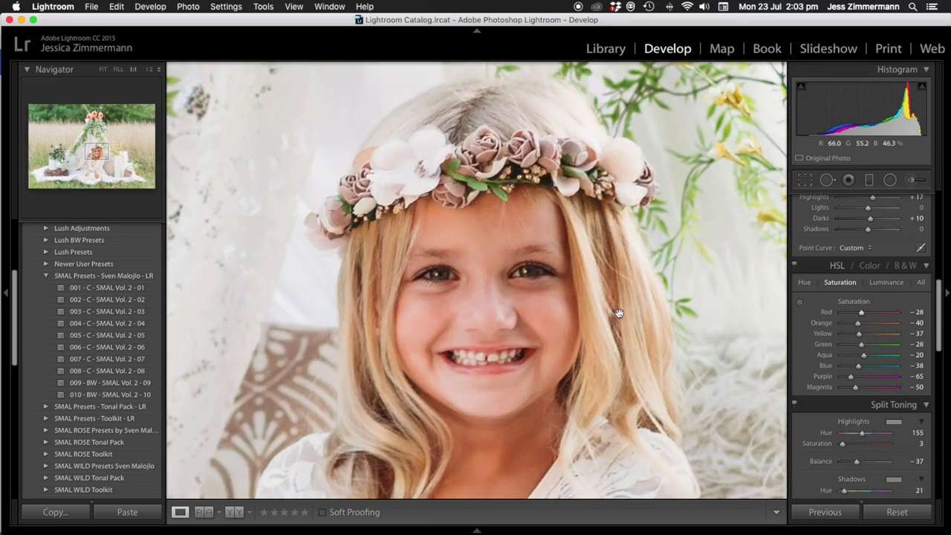
click(891, 281)
drag(496, 364, 532, 313)
drag(870, 314, 870, 314)
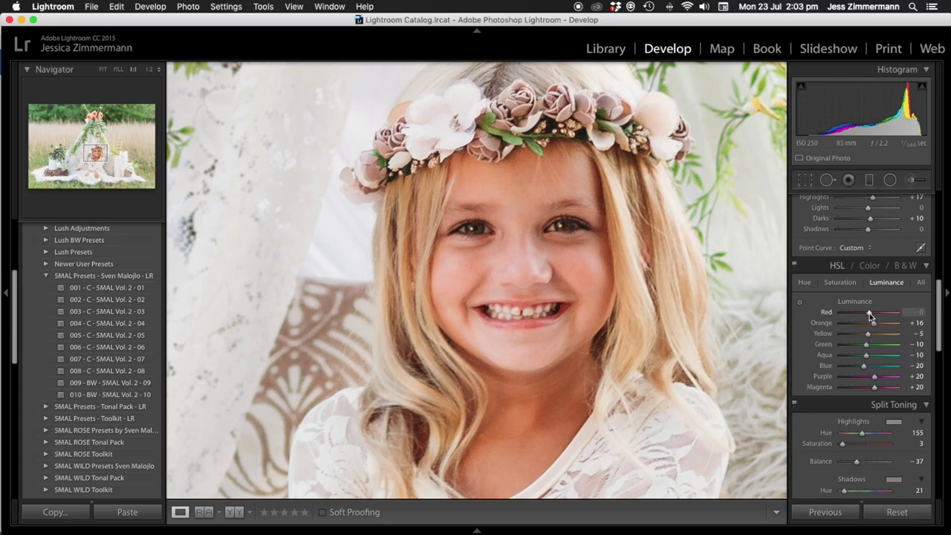
- Try higher Red saturation values, reset Red saturation to 0, and check the girl's hands up close
click(840, 282)
click(865, 314)
click(541, 307)
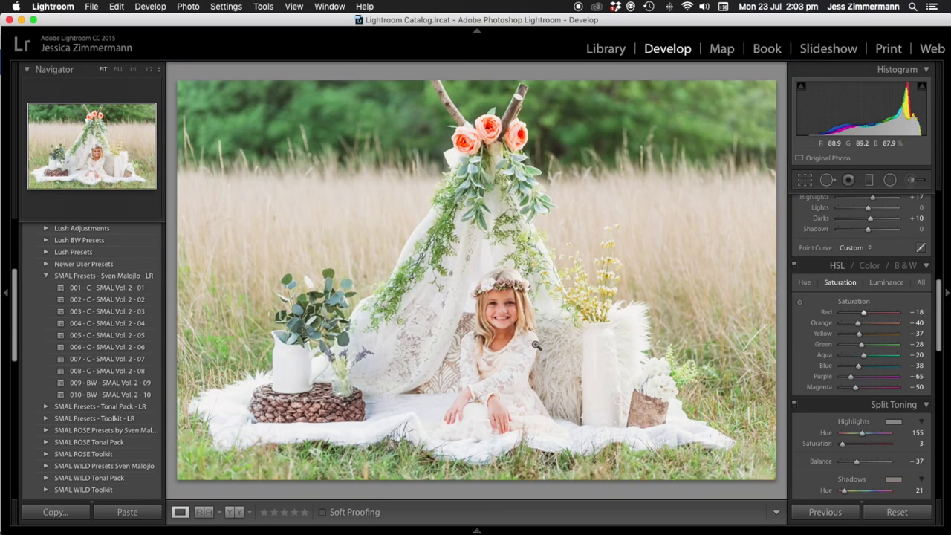
drag(864, 312, 879, 315)
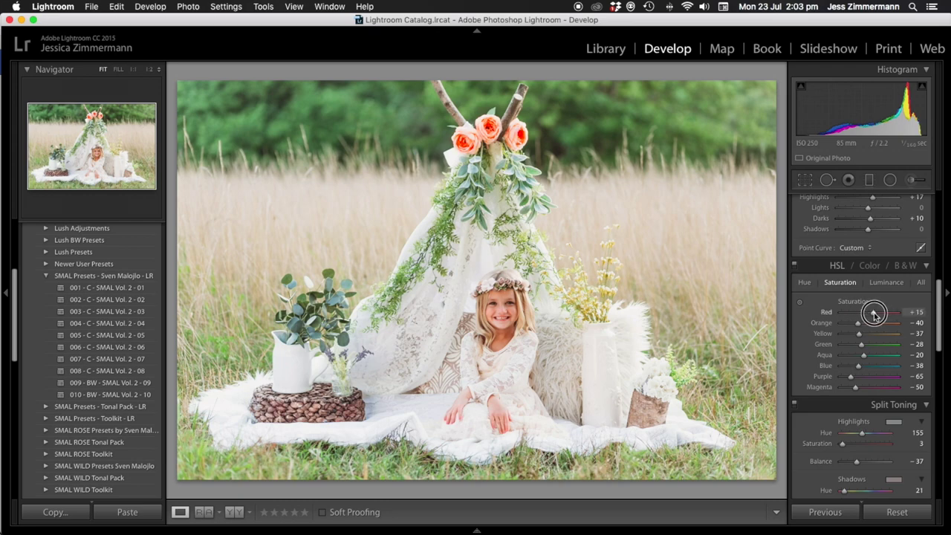
double_click(878, 314)
click(479, 423)
drag(479, 422, 490, 389)
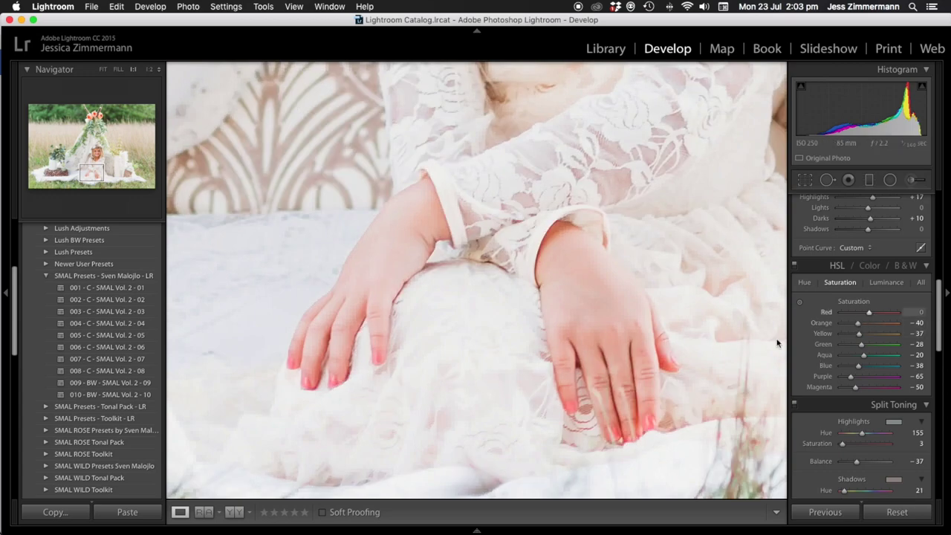
click(496, 375)
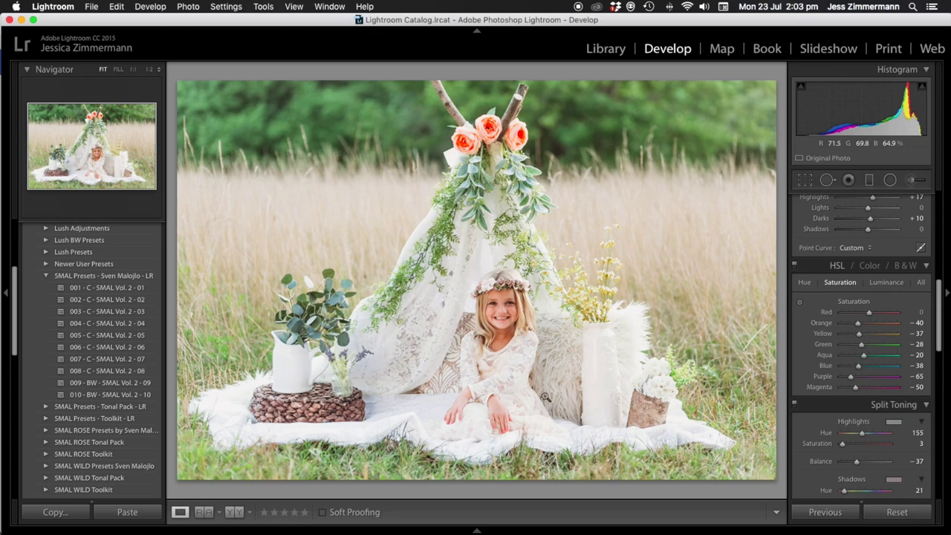
- Compare the edit with the original photo and raise Exposure to -0.14 by adjusting the histogram
key(backslash)
key(backslash)
drag(877, 112, 895, 111)
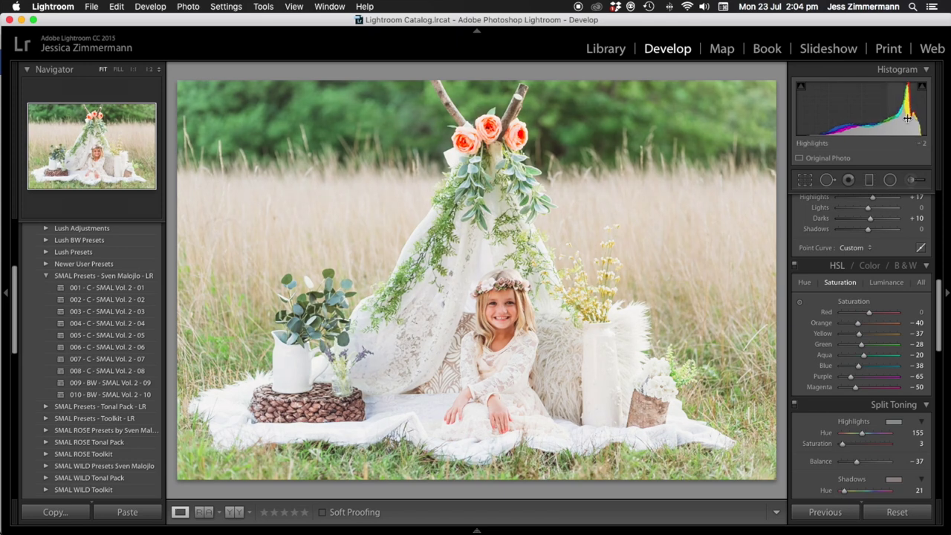
- Reset Clarity to 0 in the Basic adjustments and compare the edited photo with the original
scroll(876, 327, up, 2)
scroll(868, 327, up, 6)
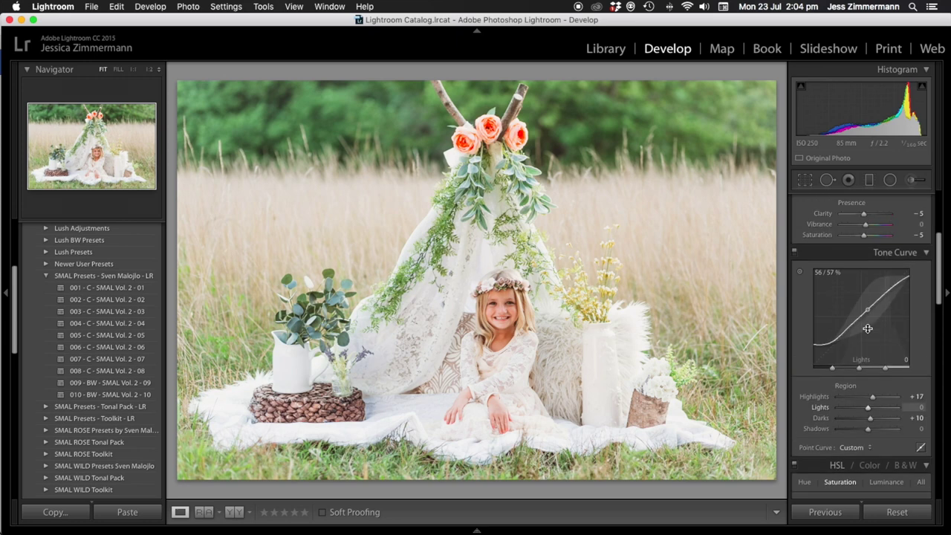
double_click(865, 315)
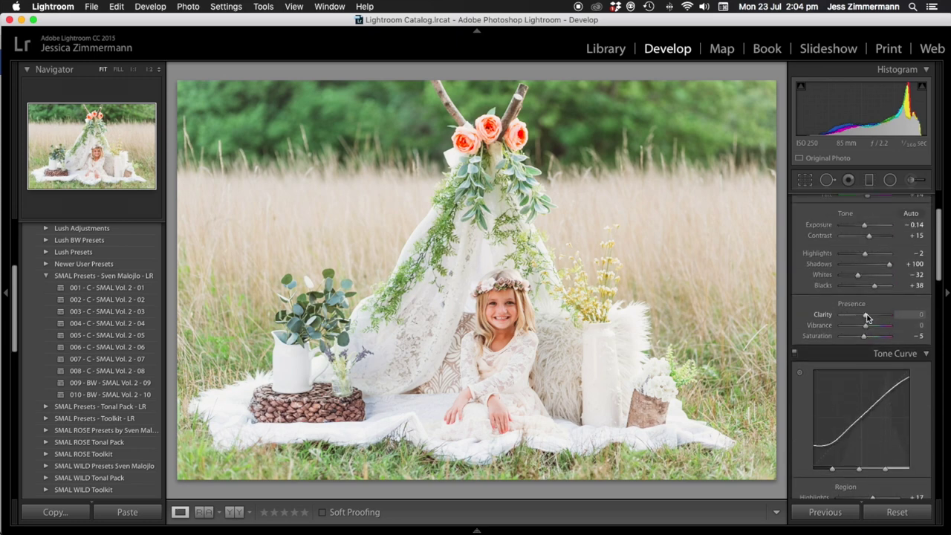
scroll(867, 318, up, 3)
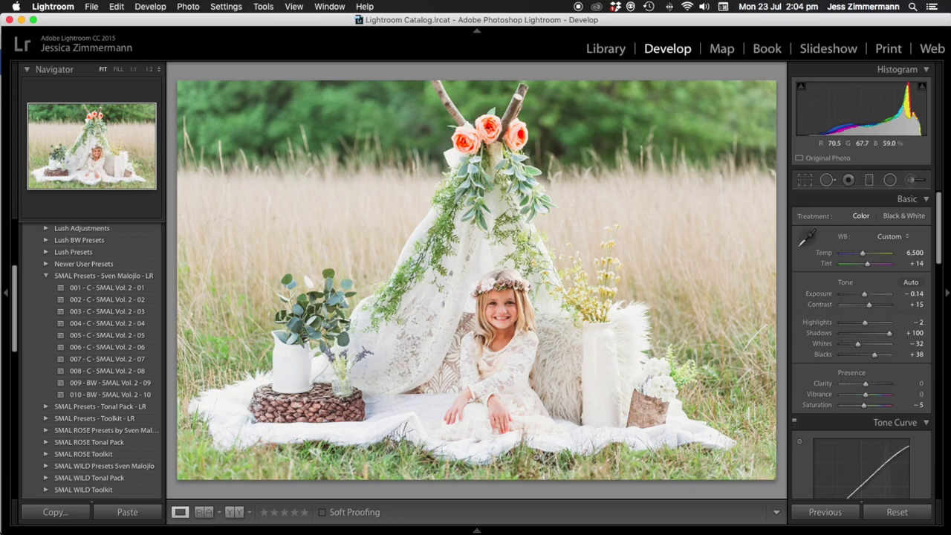
key(backslash)
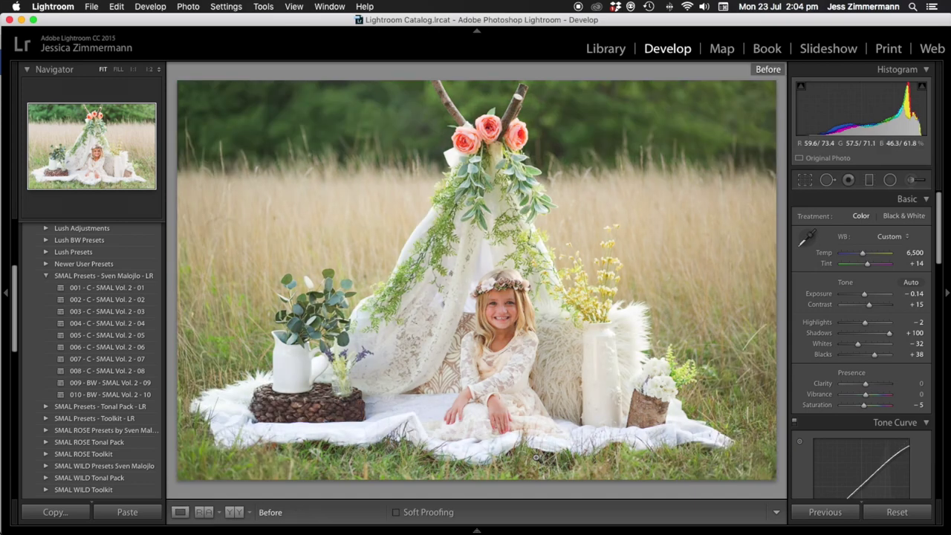
key(backslash)
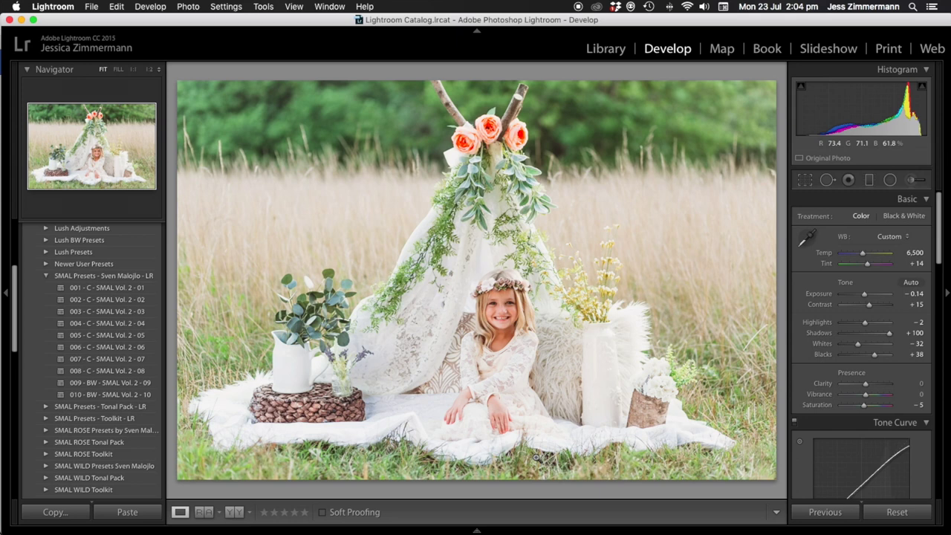
- Set the Blue Primary saturation to +16 in Camera Calibration, comparing the photo with and without the change
scroll(860, 356, down, 6)
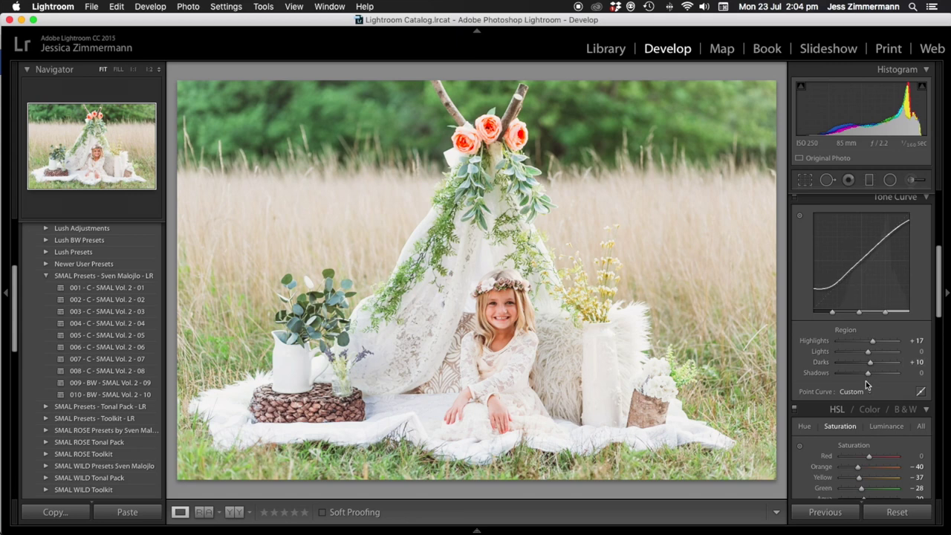
scroll(869, 378, down, 5)
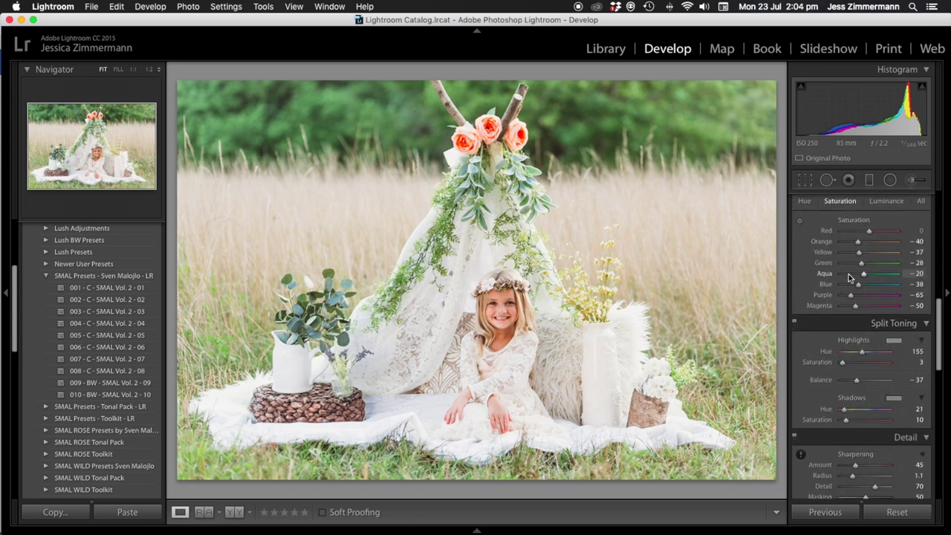
scroll(847, 289, up, 3)
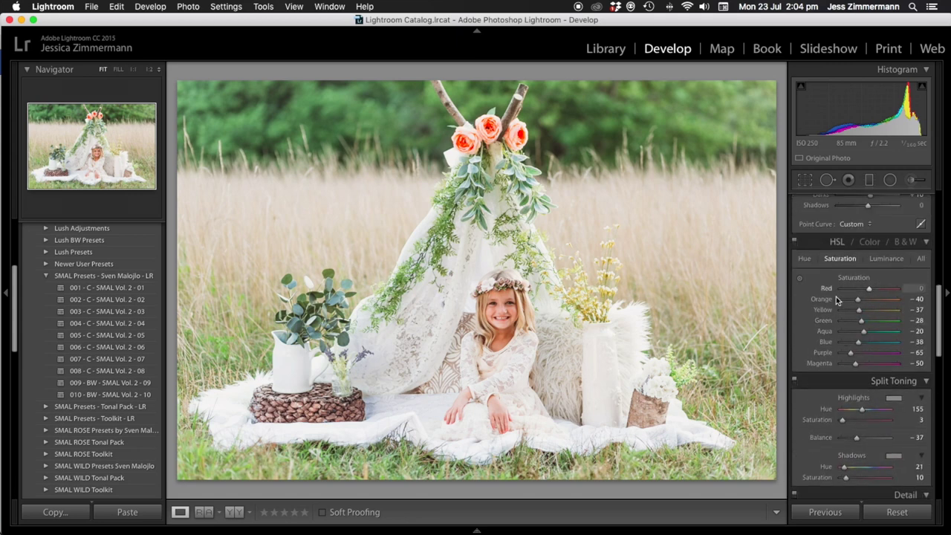
scroll(840, 301, down, 6)
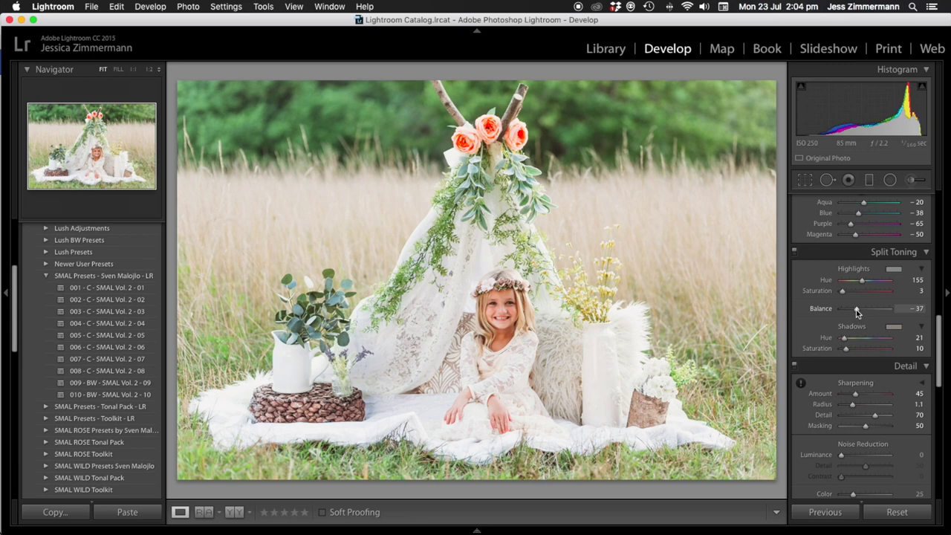
scroll(866, 401, down, 6)
scroll(869, 408, down, 14)
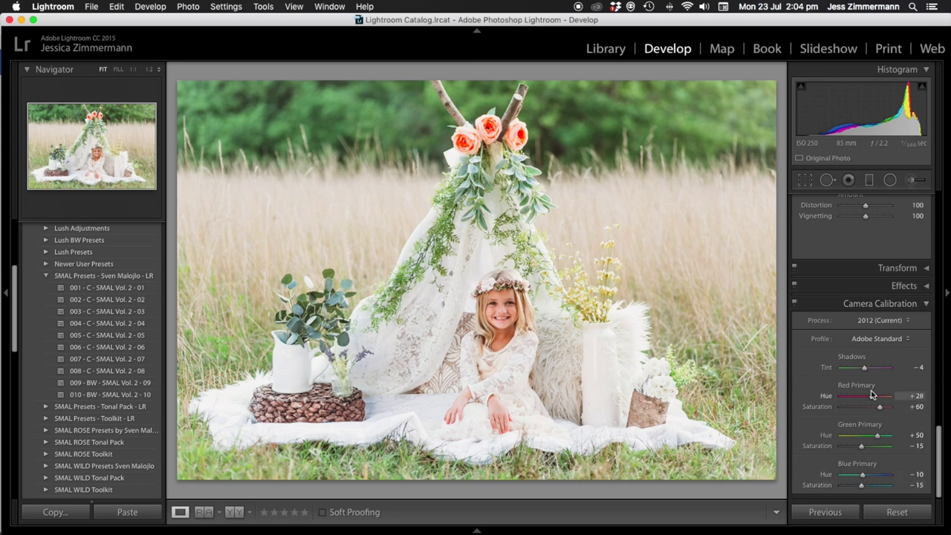
double_click(862, 485)
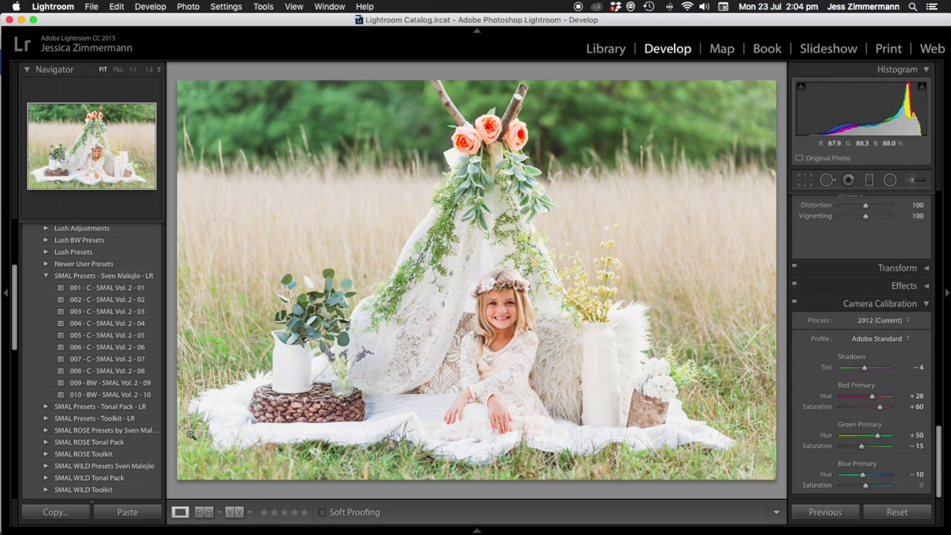
key(super+z)
key(super+shift+z)
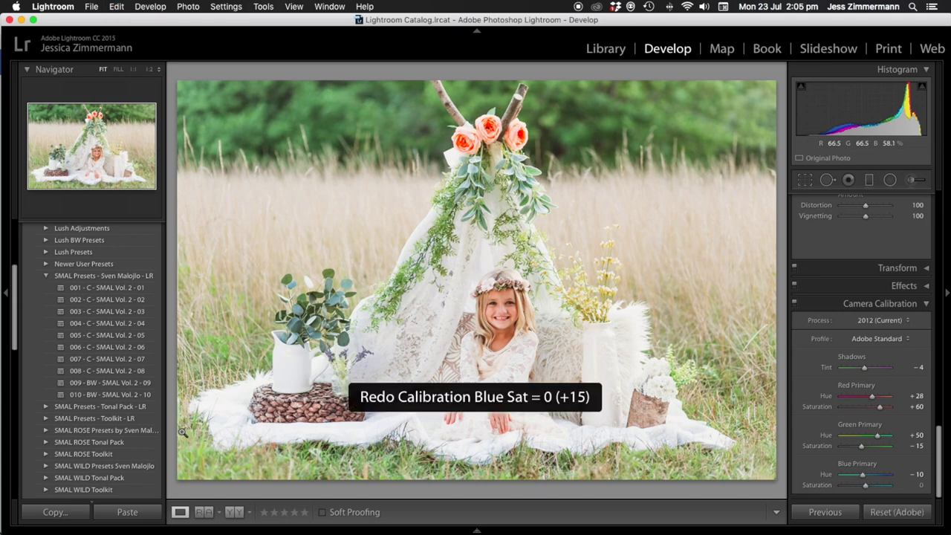
mouse_move(863, 484)
mouse_down()
mouse_move(879, 486)
mouse_move(870, 487)
mouse_up()
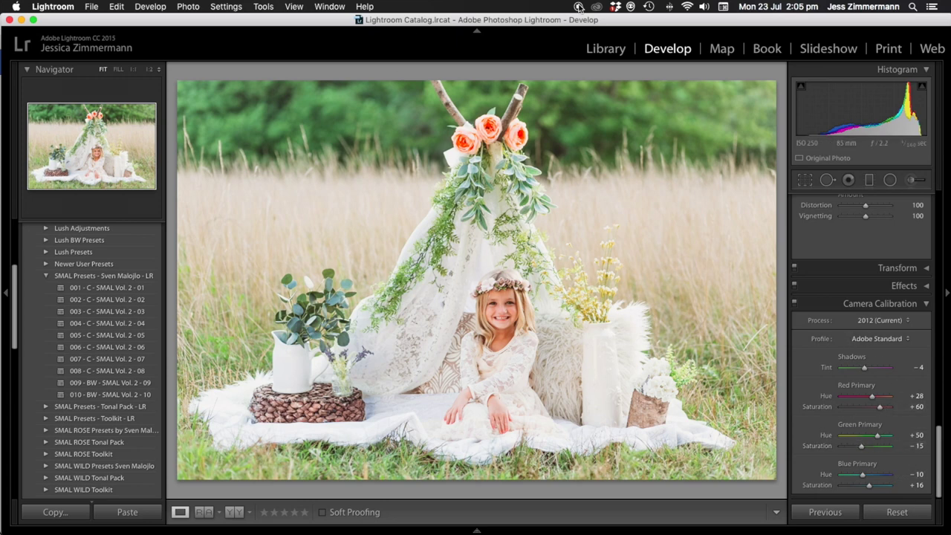
- Open the close-up portrait of the girl looking down and apply automatic white balance
mouse_move(476, 530)
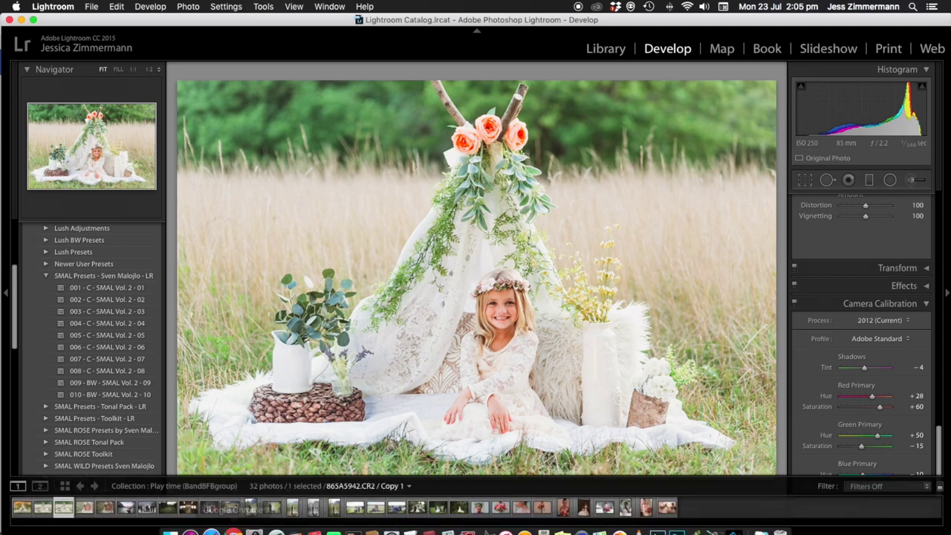
click(105, 509)
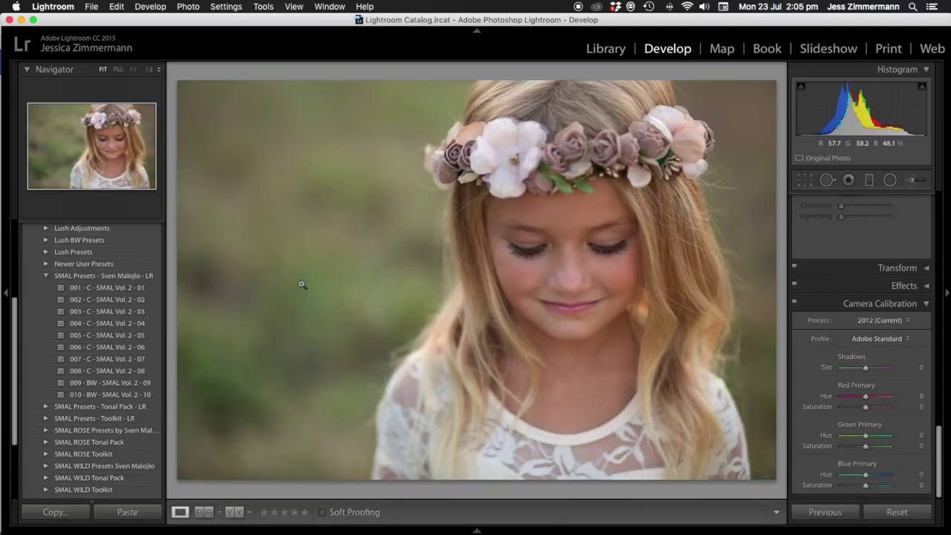
key(super+shift+r)
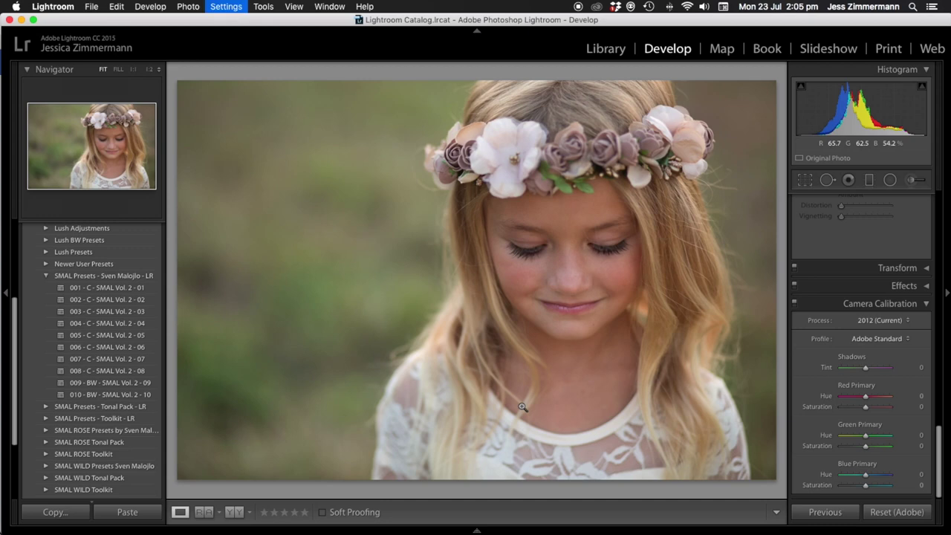
- Enable the lens profile corrections for the close-up portrait and set the Distortion amount to 0
scroll(854, 402, up, 5)
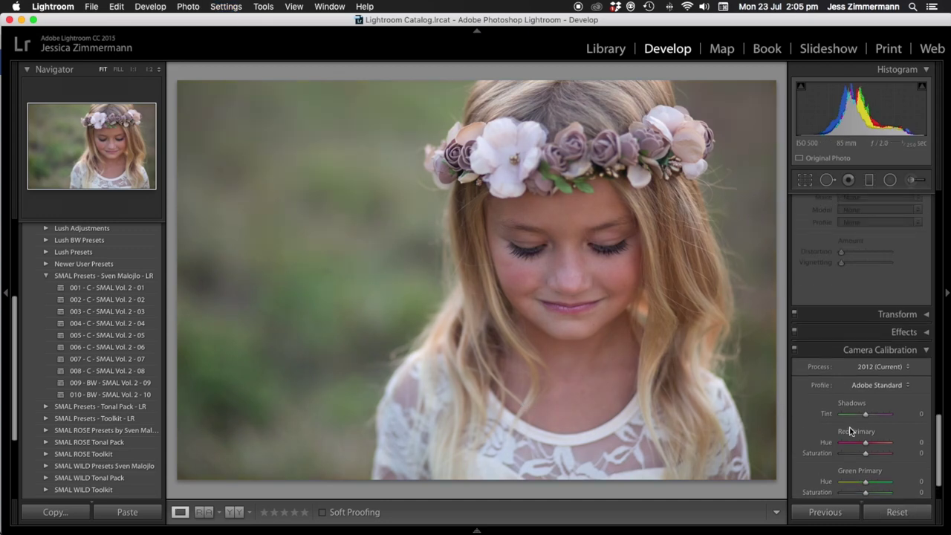
click(802, 348)
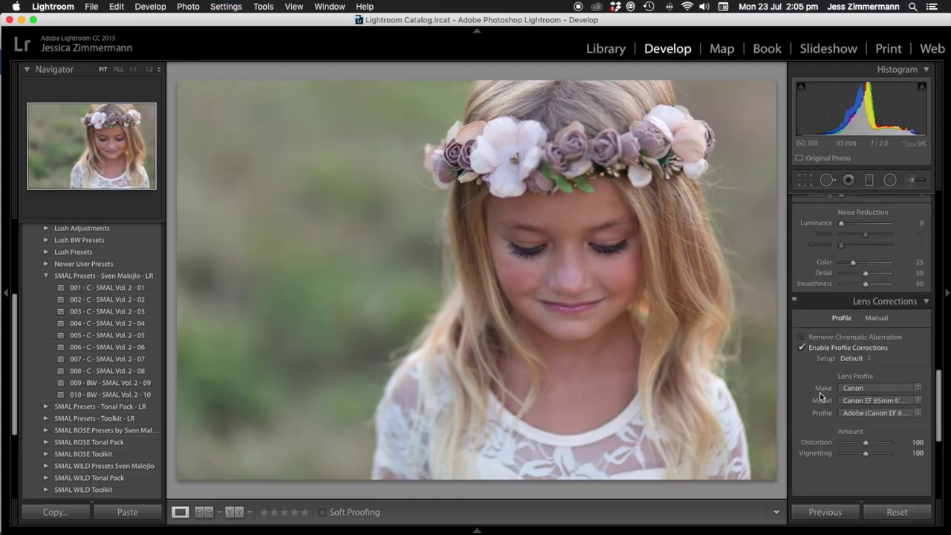
drag(859, 444, 825, 446)
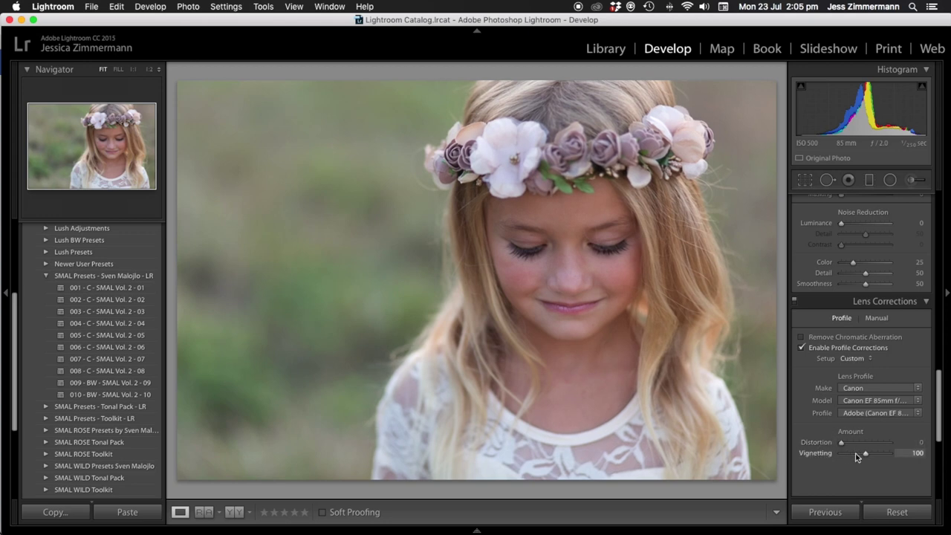
- Set Exposure to +0.46, Shadows to +98 and Blacks to -35 on the close-up portrait
scroll(856, 457, up, 10)
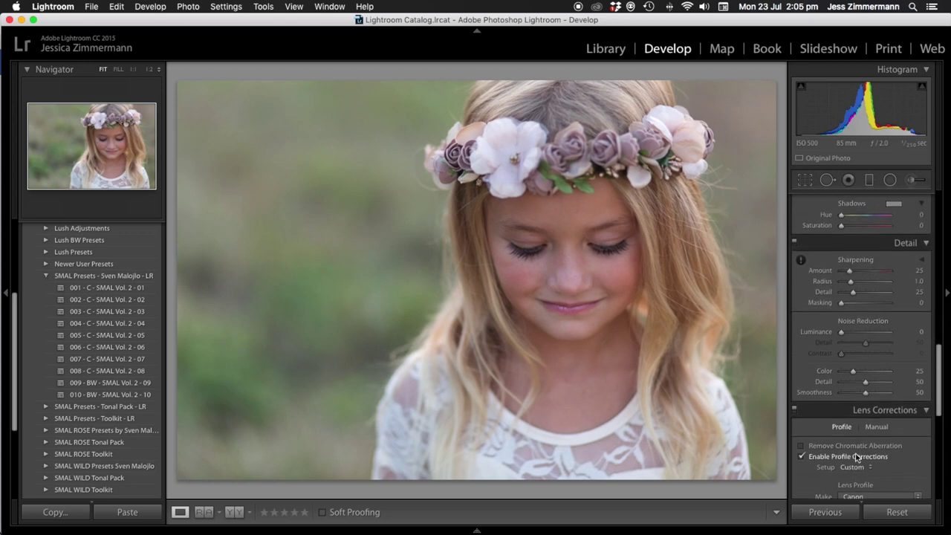
scroll(856, 457, up, 10)
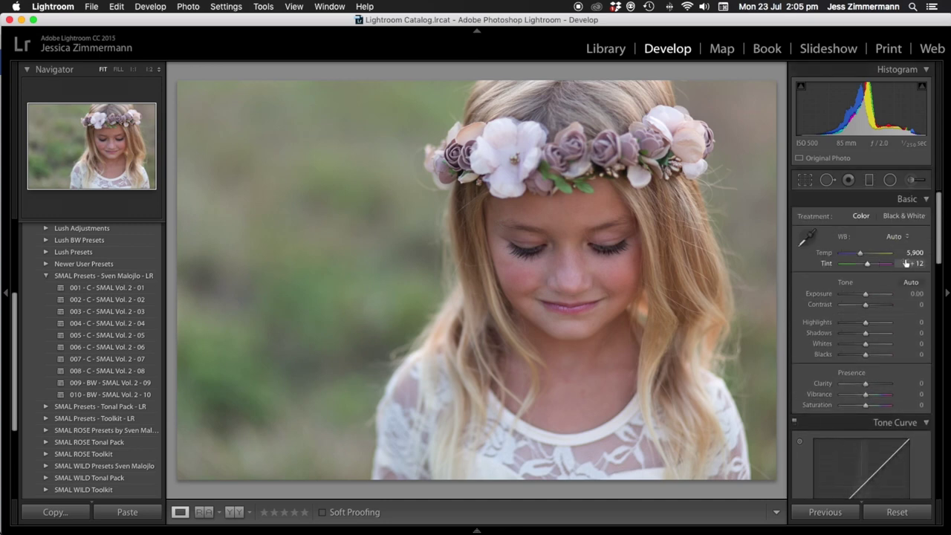
drag(914, 294, 924, 293)
drag(819, 122, 796, 119)
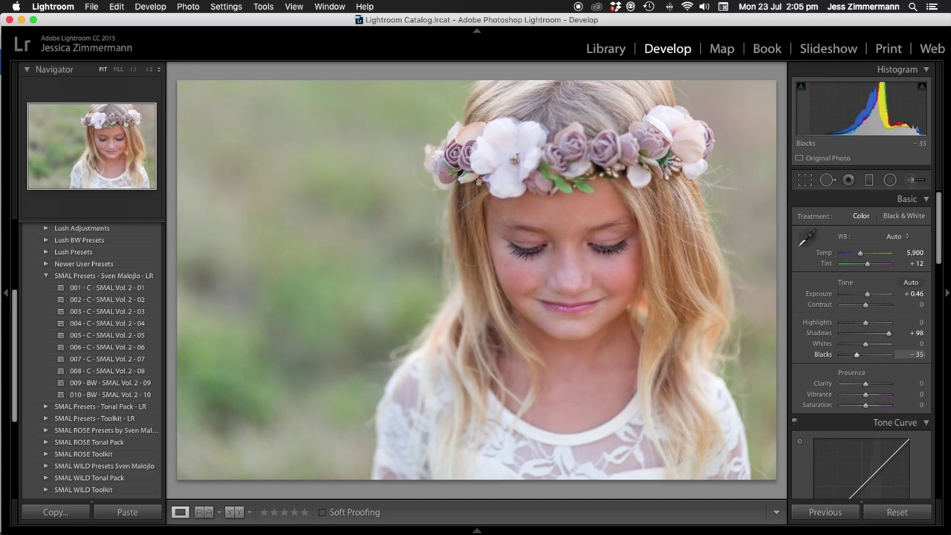
- Set Highlights to -76 and Whites to +37 on the close-up portrait
drag(892, 112, 865, 111)
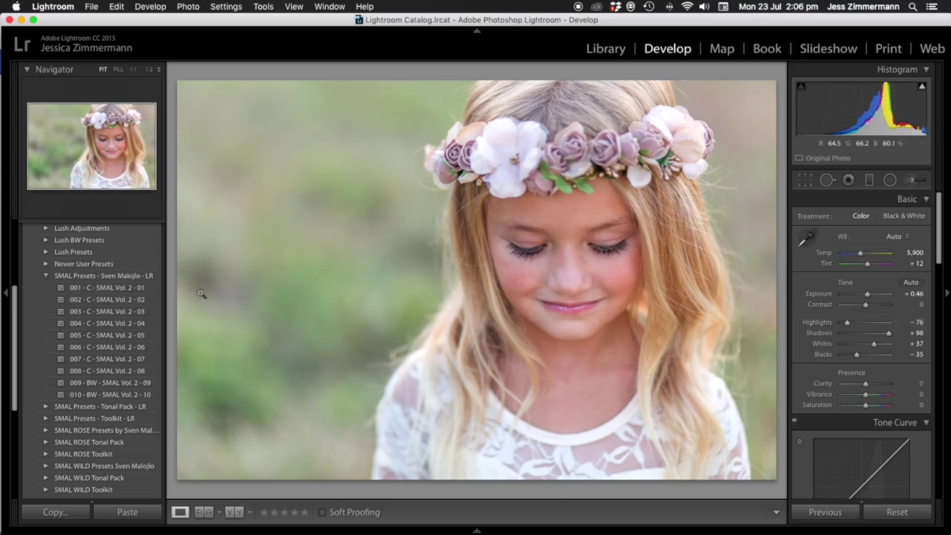
- Apply the 001 - C - SMAL Vol. 2 - 01 preset to the close-up portrait and compare it side by side with the original
click(117, 291)
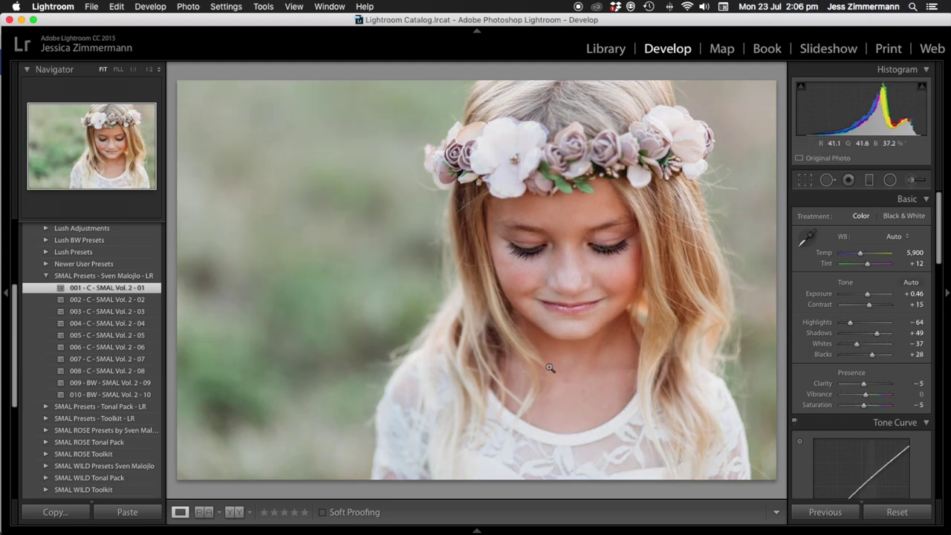
key(y)
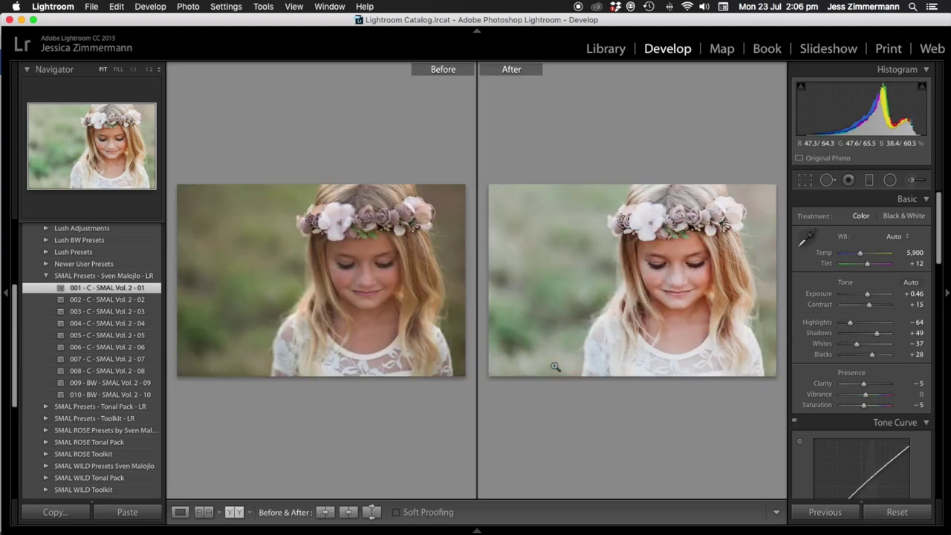
key(y)
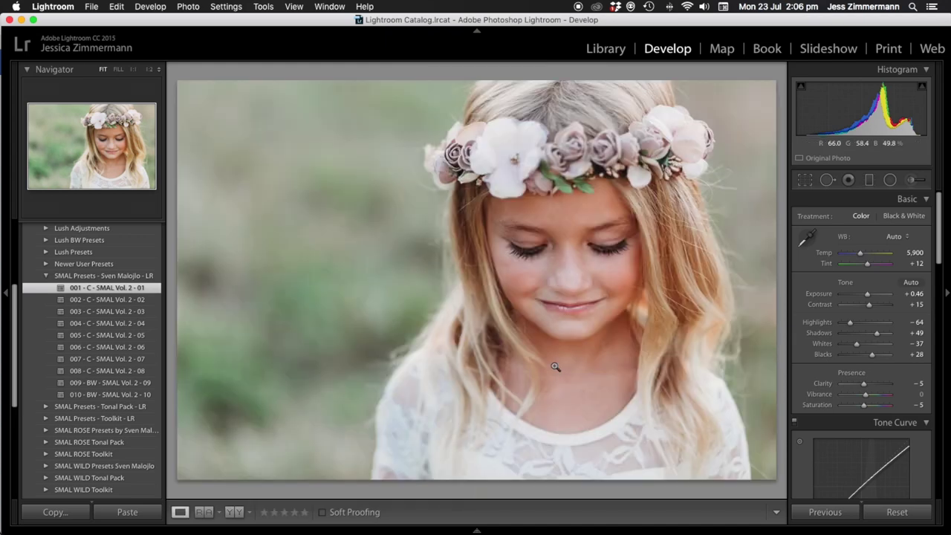
- Set the Grain amount in Effects to 0 on the close-up portrait
scroll(867, 373, down, 15)
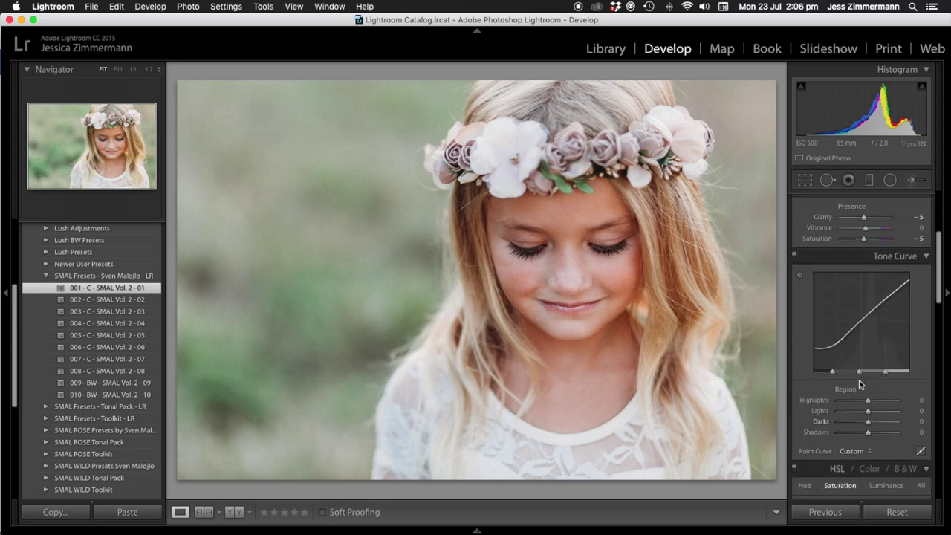
scroll(868, 373, down, 4)
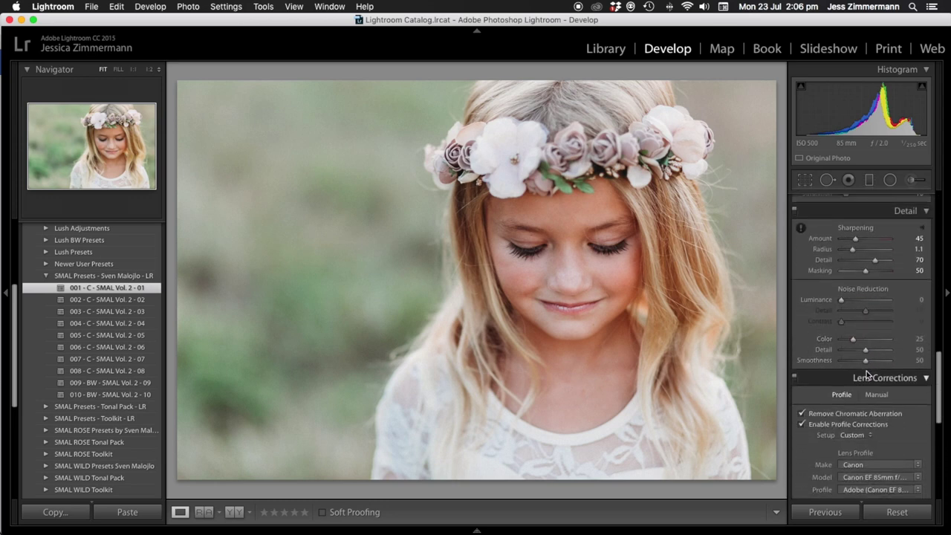
scroll(858, 365, down, 8)
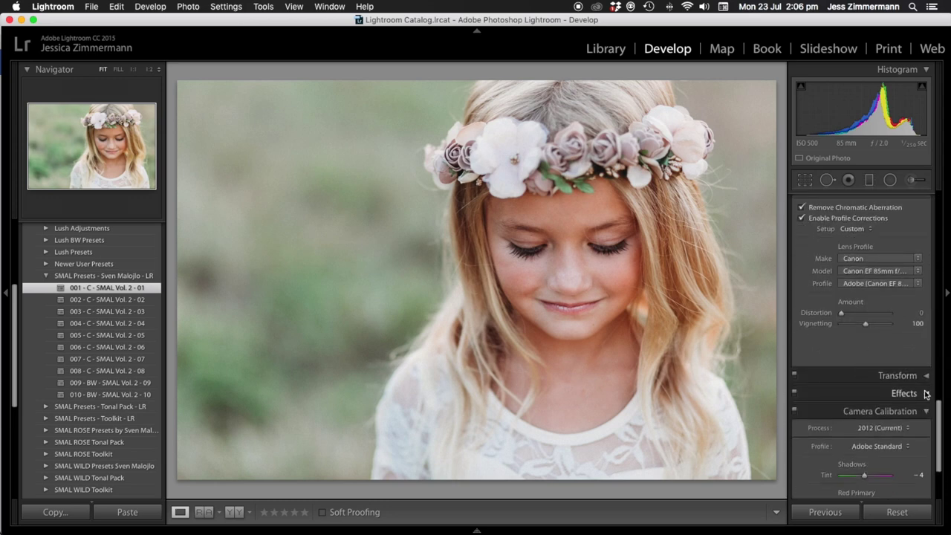
drag(855, 350, 803, 353)
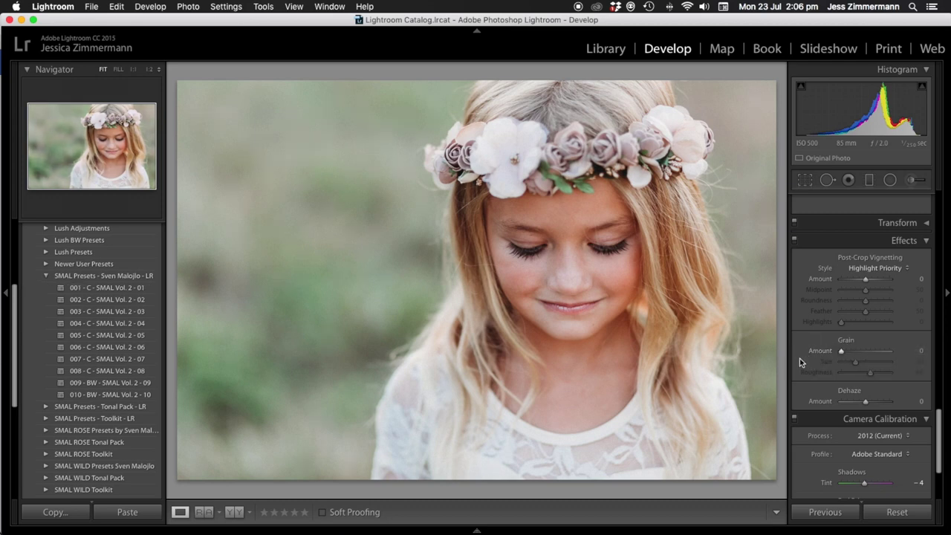
key(super+8)
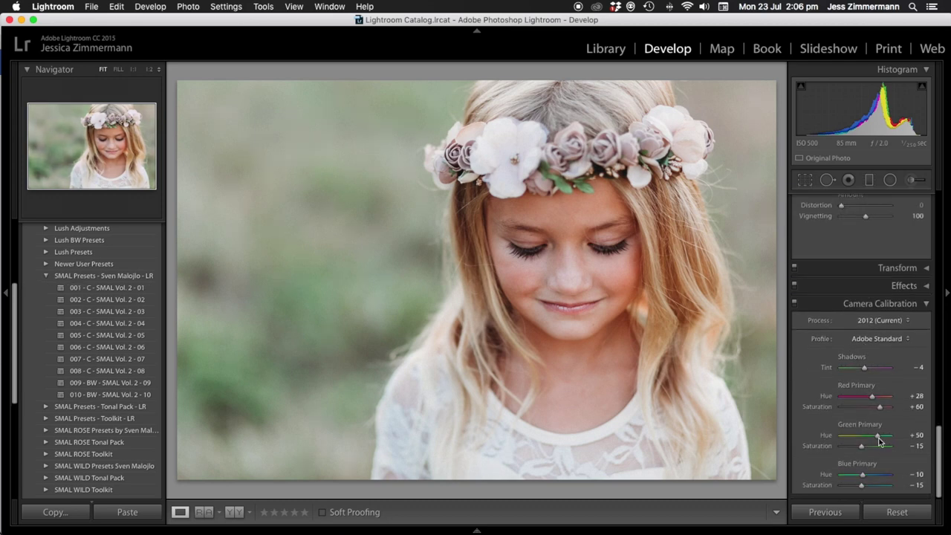
- Set the Camera Calibration saturation to 0 for Blue Primary and Green Primary and to +47 for Red Primary
double_click(862, 486)
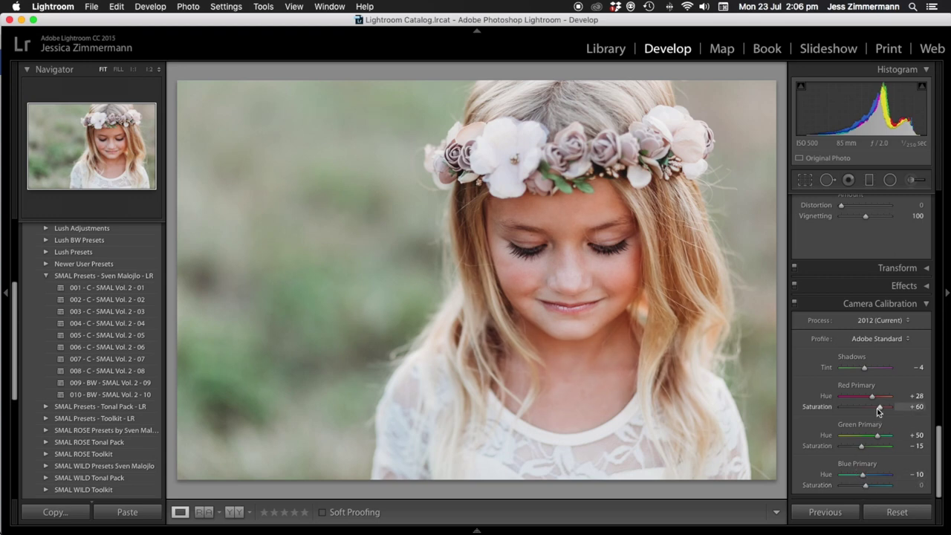
scroll(879, 410, up, 5)
scroll(880, 414, down, 5)
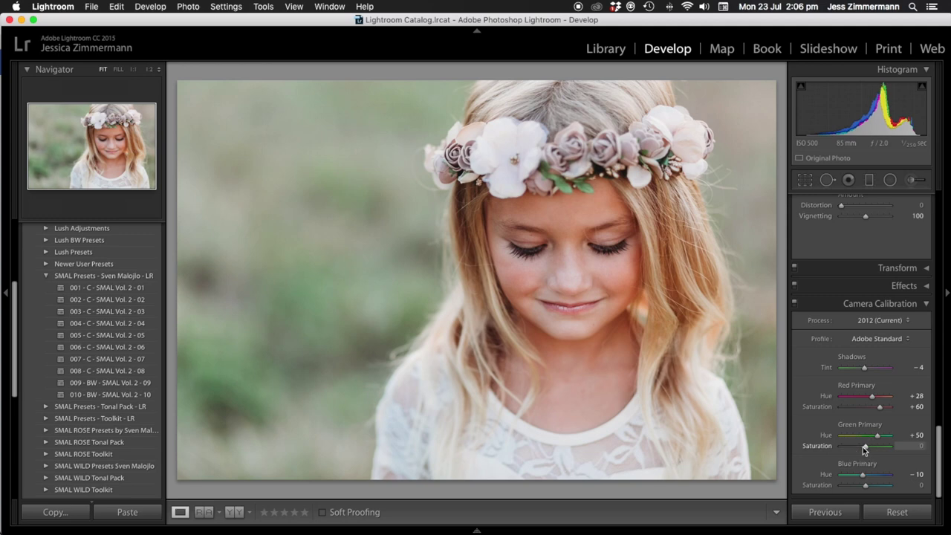
scroll(859, 430, up, 5)
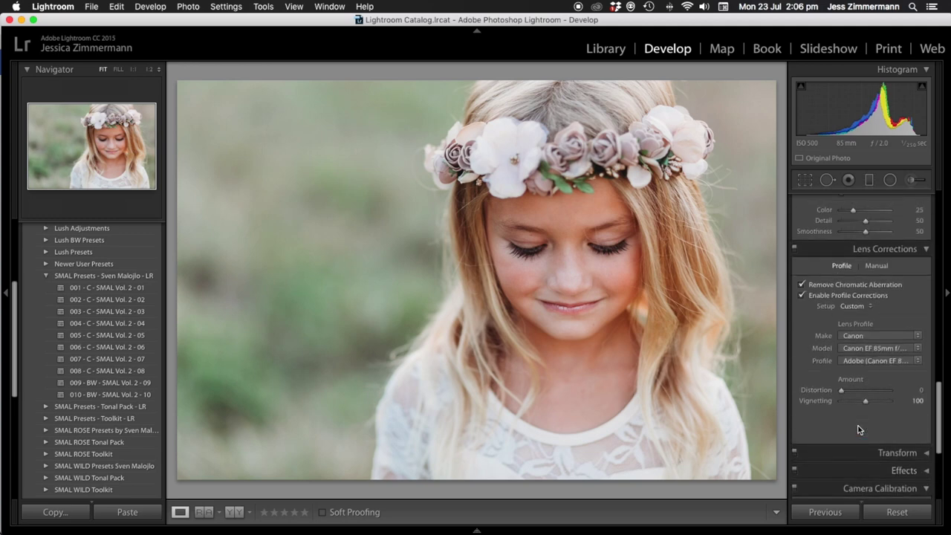
scroll(859, 430, down, 5)
mouse_move(877, 409)
mouse_down()
mouse_move(851, 409)
mouse_move(875, 408)
mouse_up()
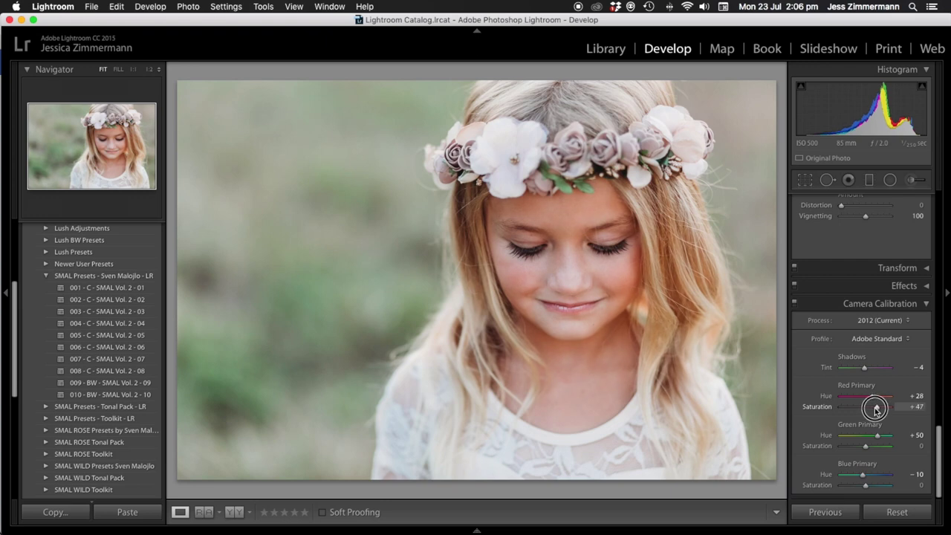
- Set the Sharpening amount to 37 and the Split Toning balance to -33
scroll(874, 407, up, 10)
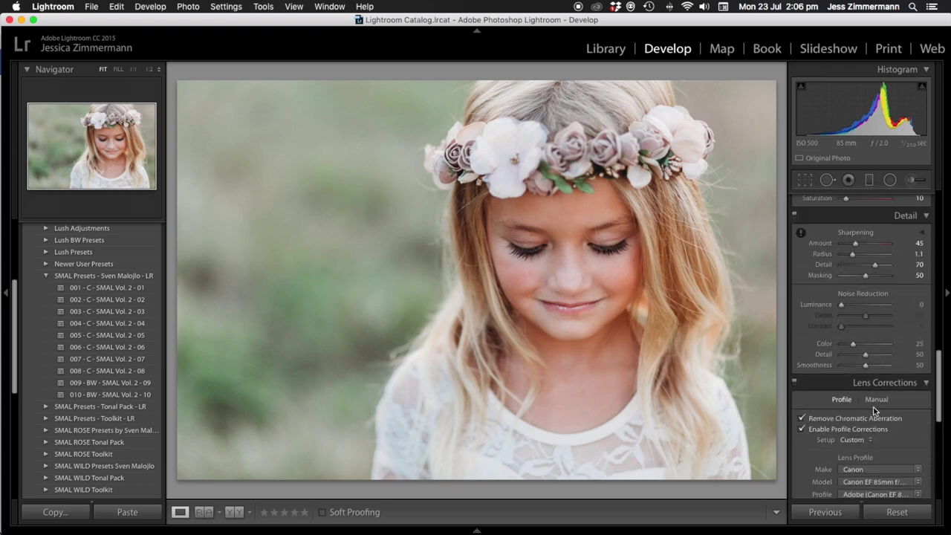
drag(851, 246, 848, 245)
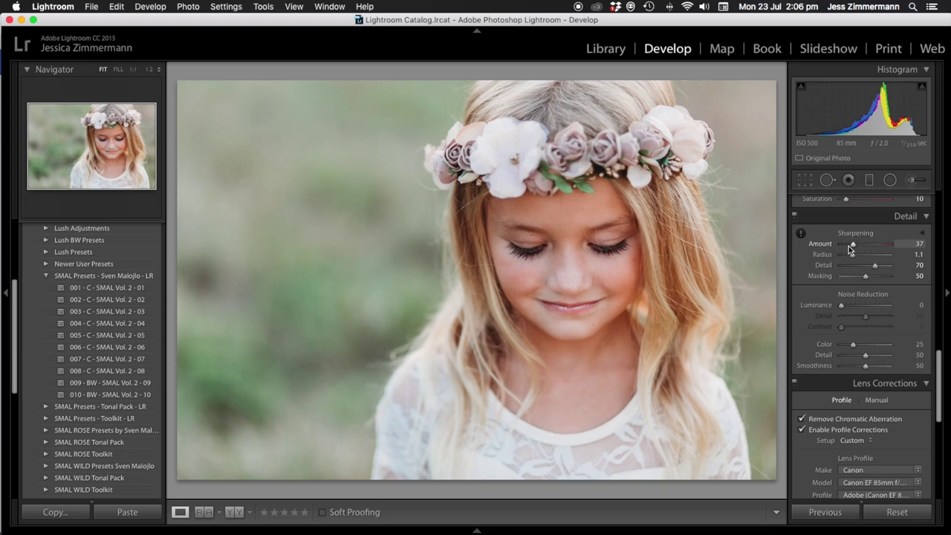
scroll(847, 322, up, 5)
scroll(841, 413, up, 8)
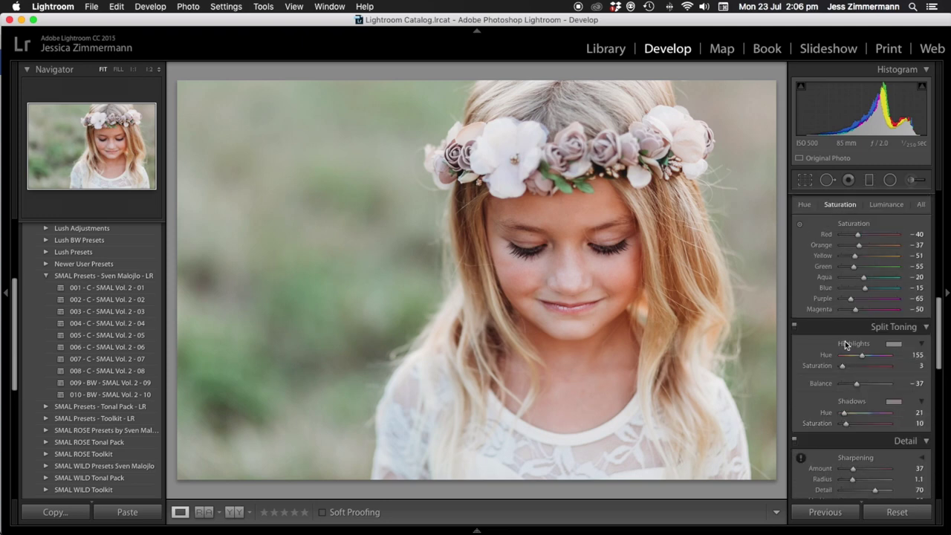
double_click(857, 384)
mouse_move(865, 383)
mouse_down()
mouse_move(847, 385)
mouse_move(885, 389)
mouse_move(819, 386)
mouse_move(859, 388)
mouse_up()
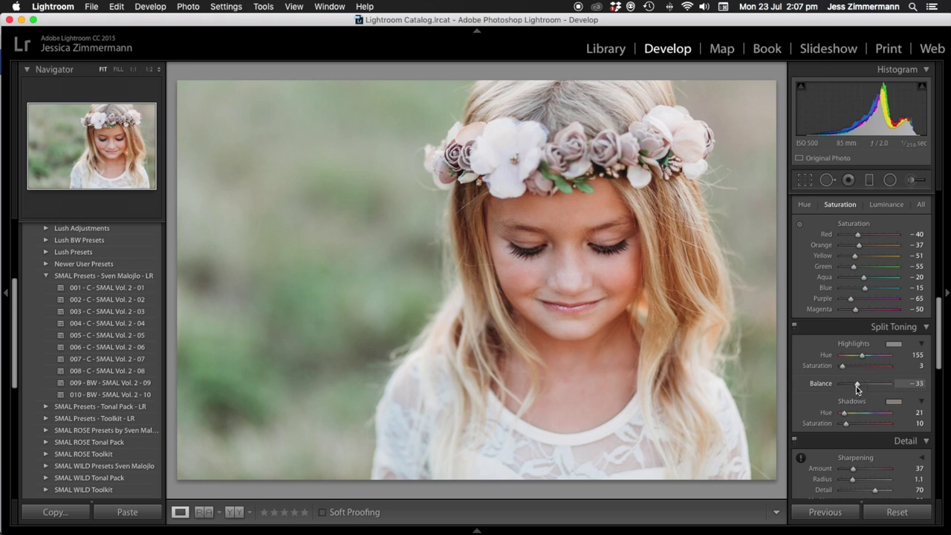
- Set the HSL luminance of Orange to +13 and of Red to -3
scroll(856, 386, up, 3)
click(807, 278)
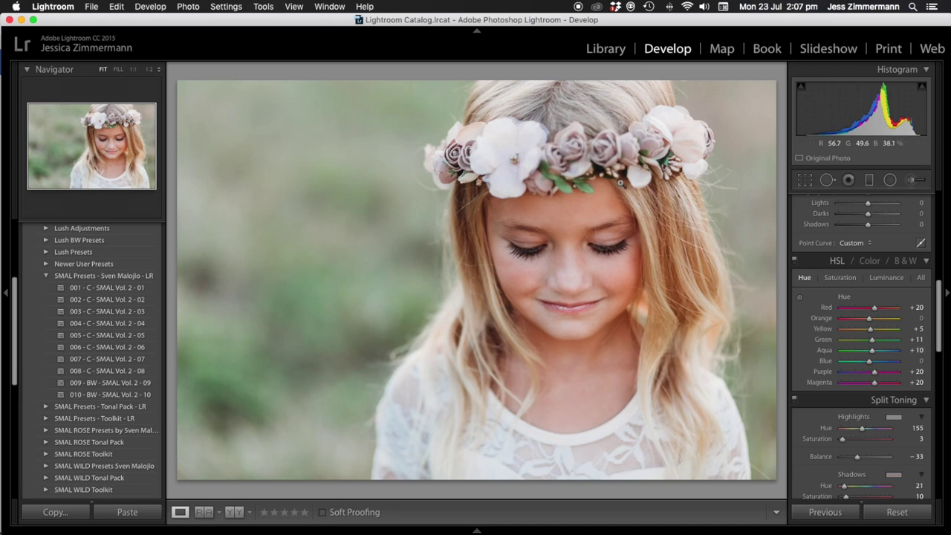
click(887, 278)
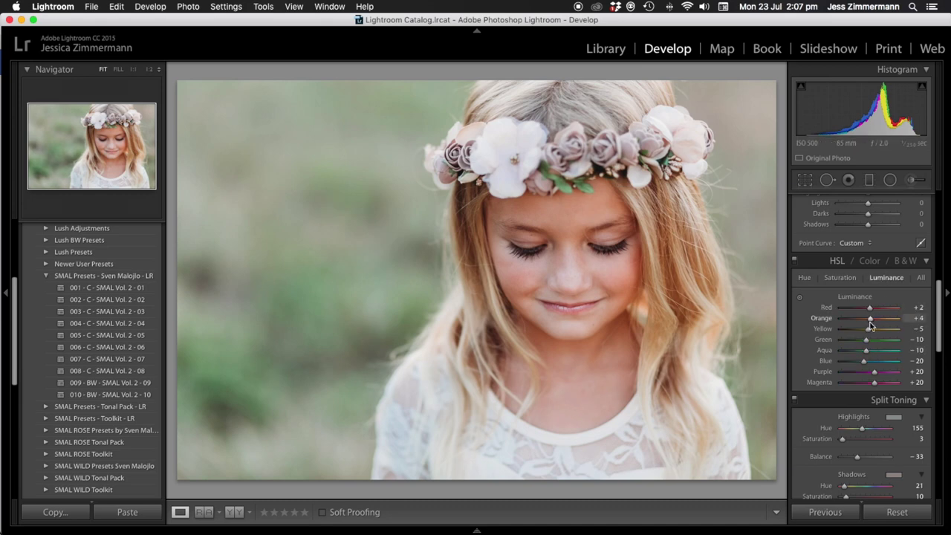
drag(871, 321, 873, 321)
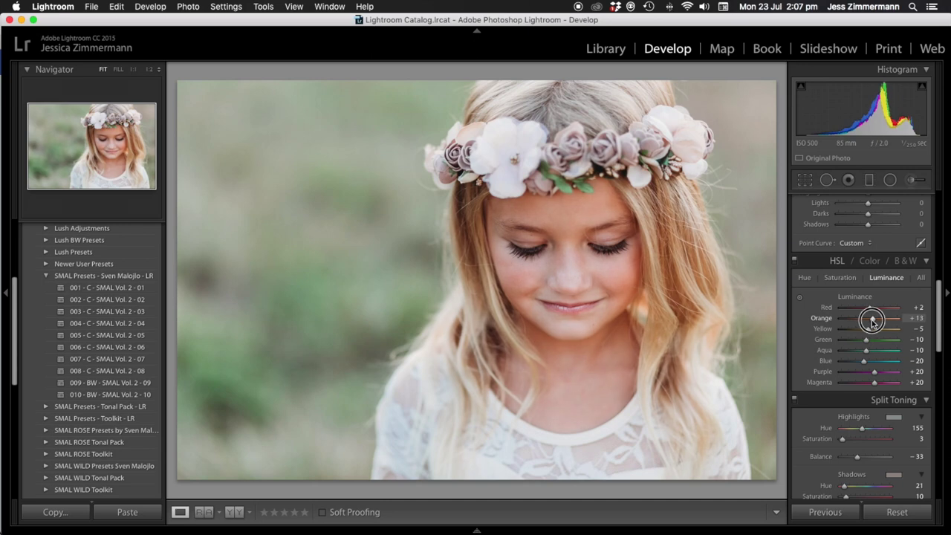
drag(868, 308, 862, 309)
- Set the HSL saturation of Red to -22 and raise the saturation of Yellow and Green slightly
click(840, 277)
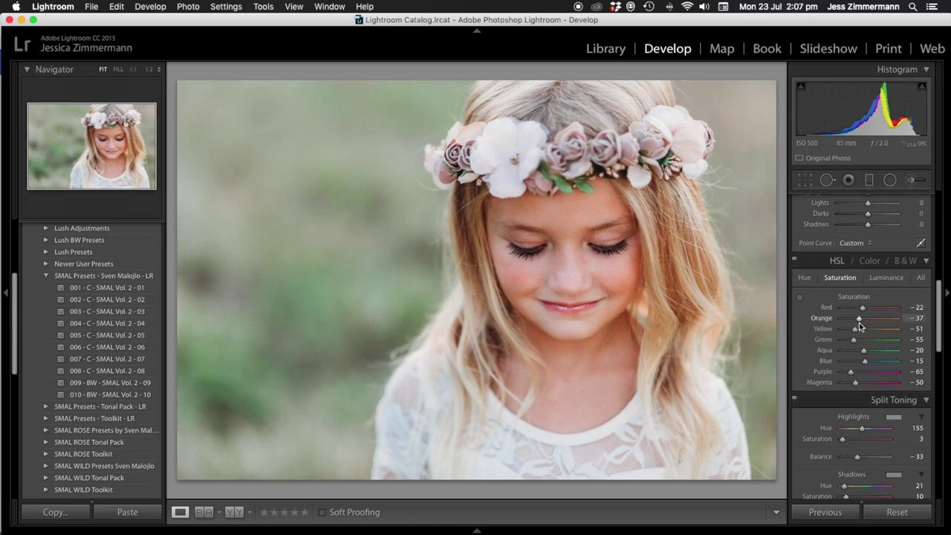
mouse_move(854, 329)
mouse_down()
mouse_move(867, 333)
mouse_move(858, 341)
mouse_up()
- Set the HSL luminance of Yellow to 0 and of Green to -8
click(884, 277)
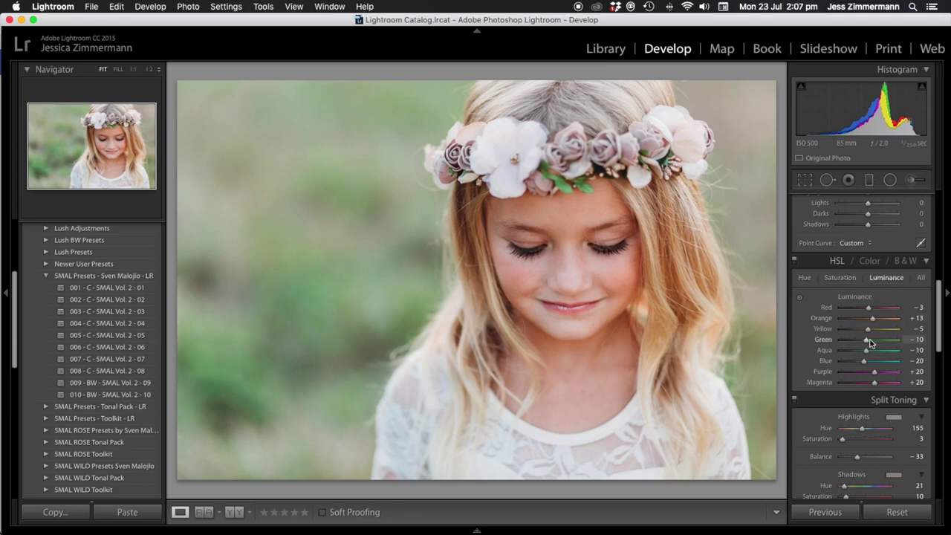
double_click(867, 341)
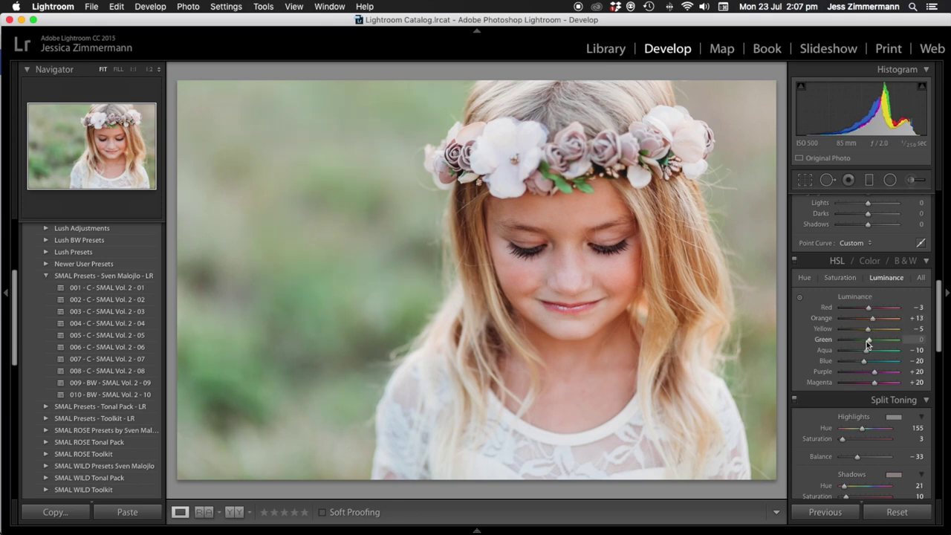
double_click(868, 329)
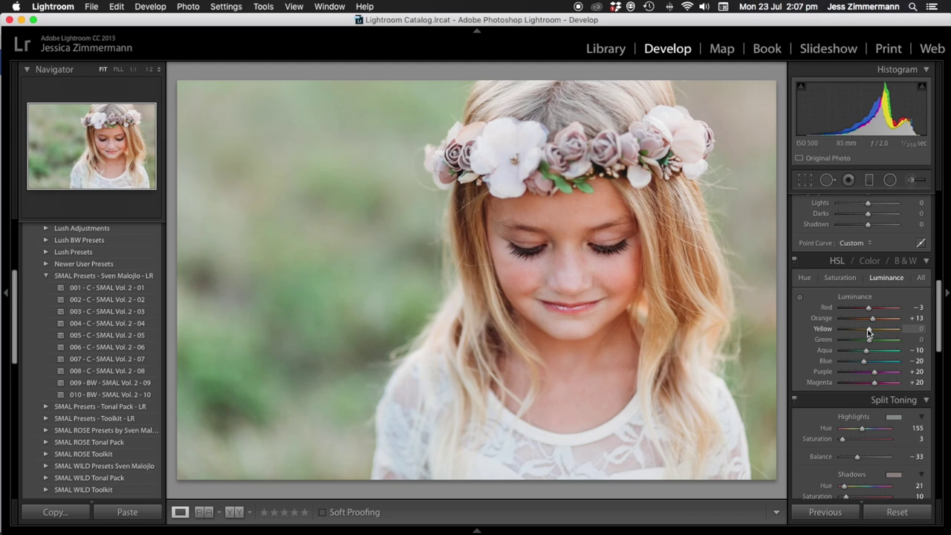
mouse_move(868, 340)
mouse_down()
mouse_move(855, 339)
mouse_move(866, 343)
mouse_up()
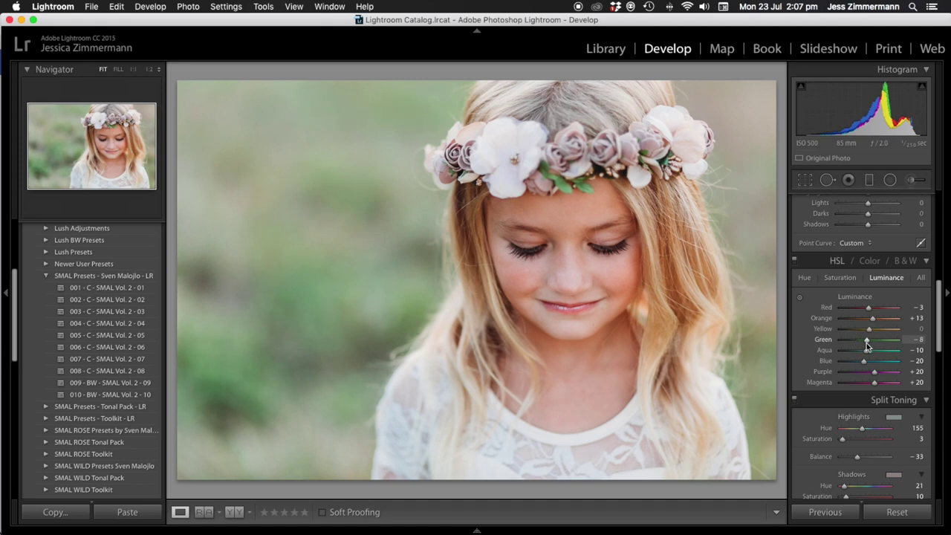
- Compare the portrait with its original and set the Tone Curve region Highlights to +11 and Darks to +10
click(805, 277)
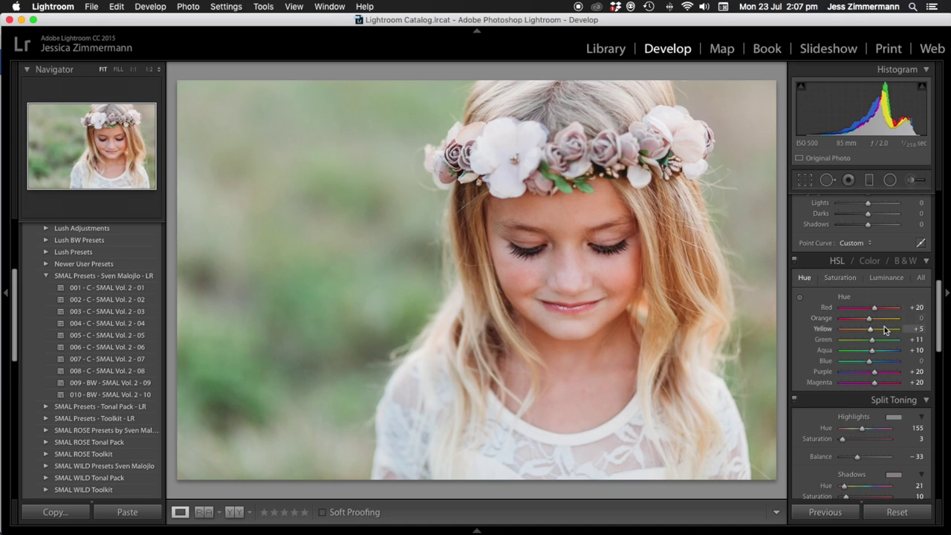
key(backslash)
key(backslash)
scroll(836, 241, up, 2)
mouse_move(871, 252)
mouse_down()
mouse_move(879, 249)
mouse_move(868, 270)
mouse_up()
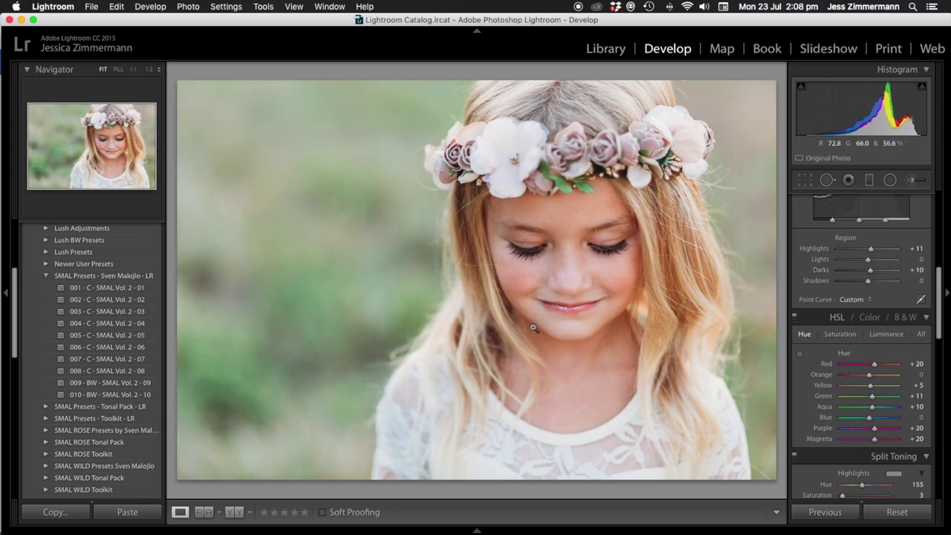
- Set Exposure to +0.40 and Shadows to +90, and raise the Blacks slightly
drag(846, 115, 852, 116)
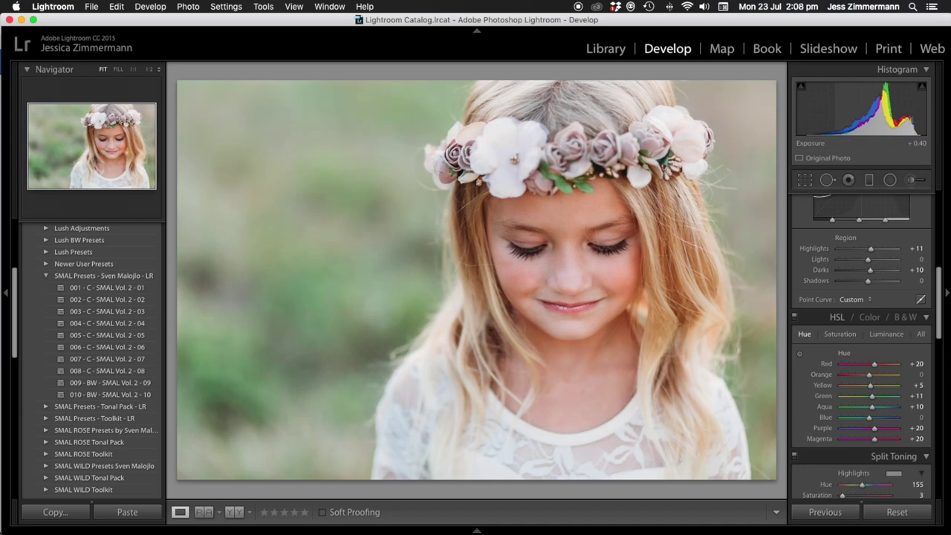
drag(820, 122, 828, 122)
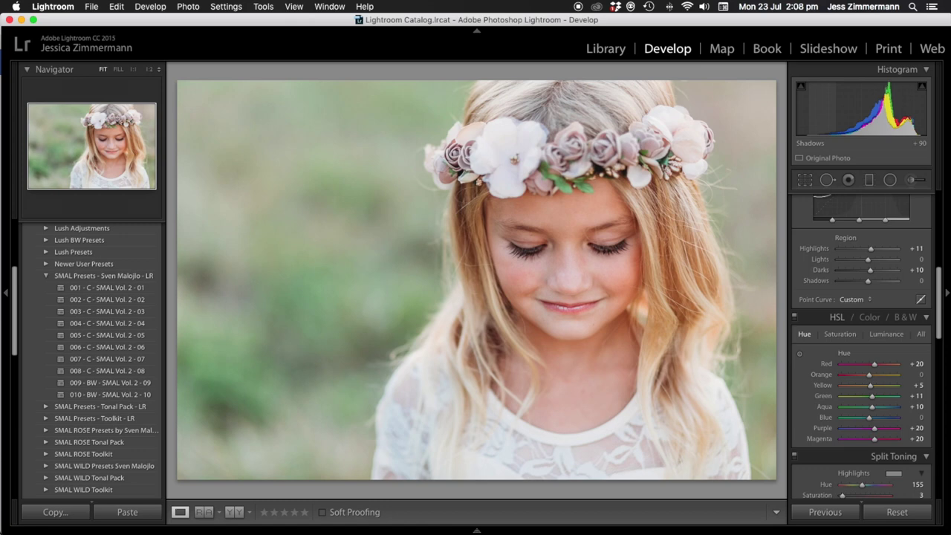
drag(806, 123, 813, 123)
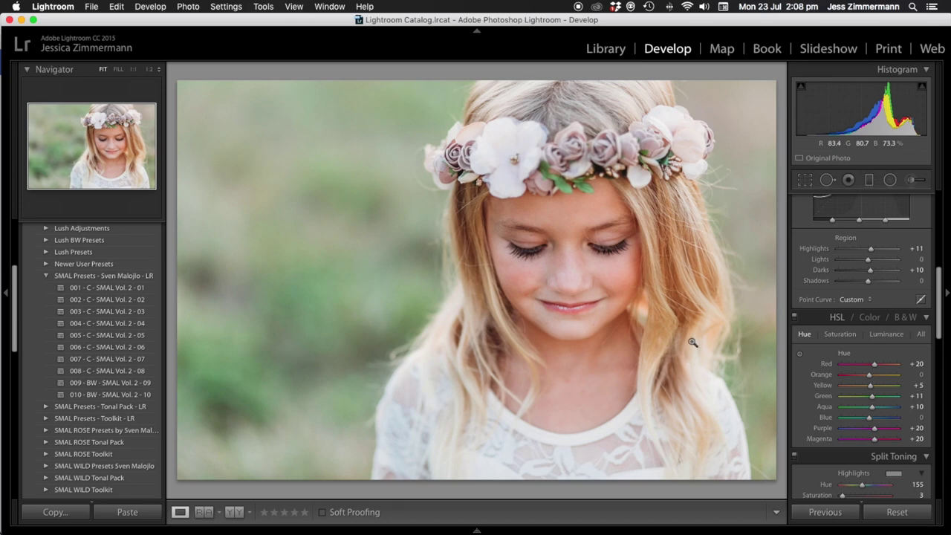
- Compare the finished close-up portrait with its original in the side-by-side, split and stacked before/after layouts
key(y)
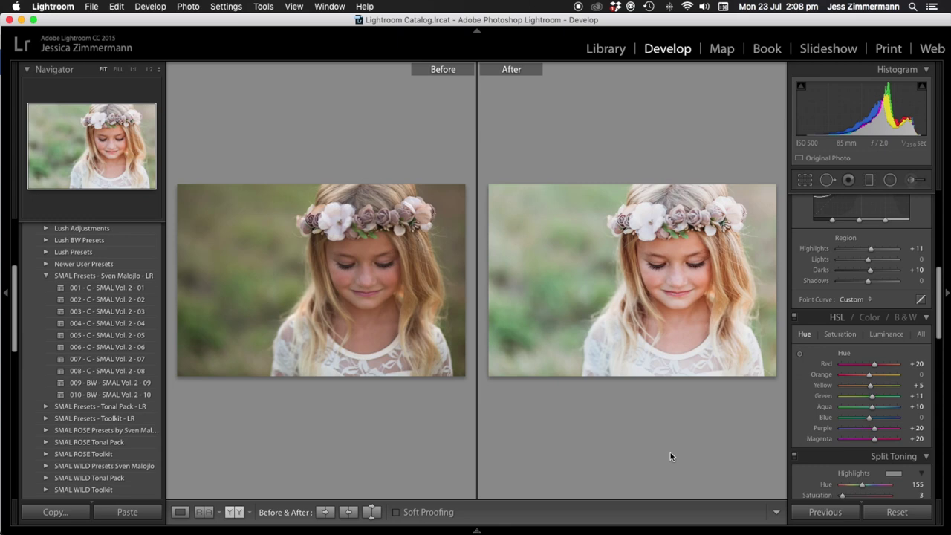
click(232, 513)
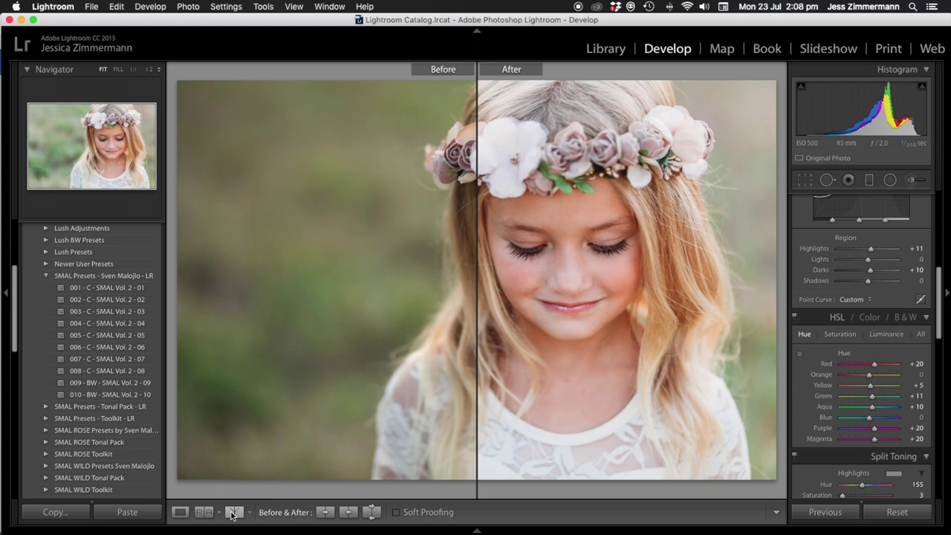
click(233, 513)
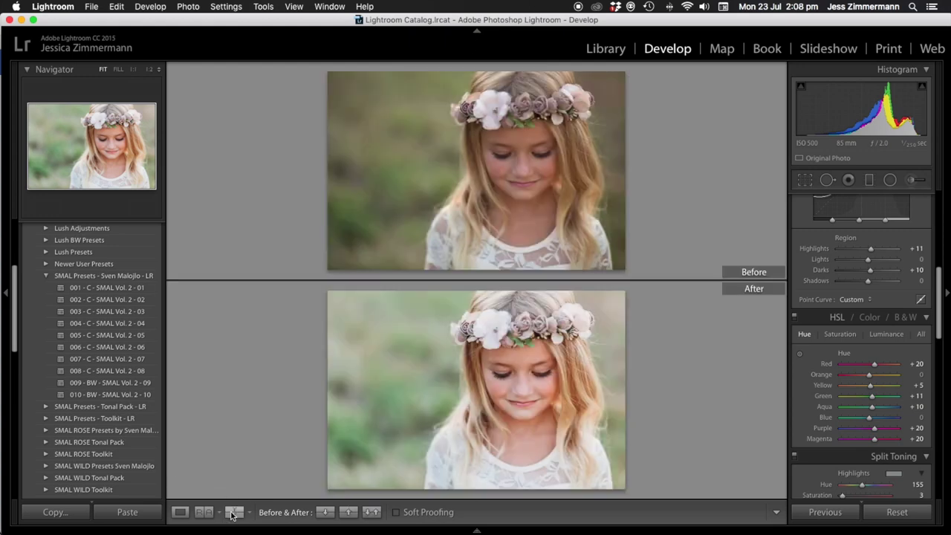
click(232, 512)
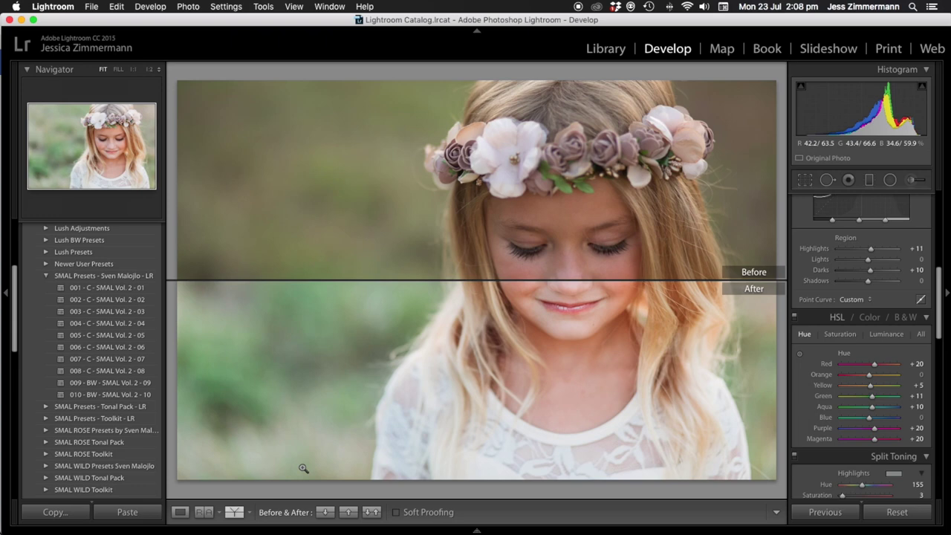
click(233, 513)
key(y)
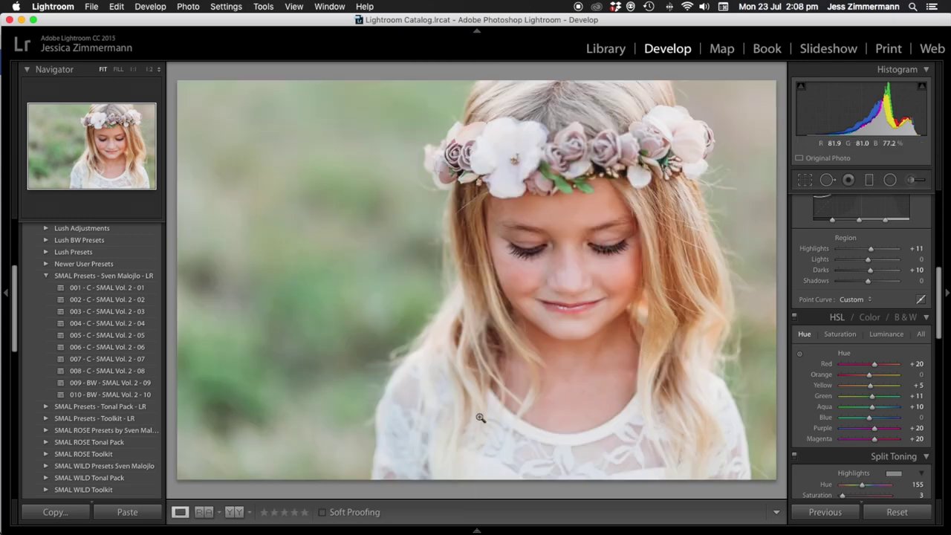
key(backslash)
key(backslash)
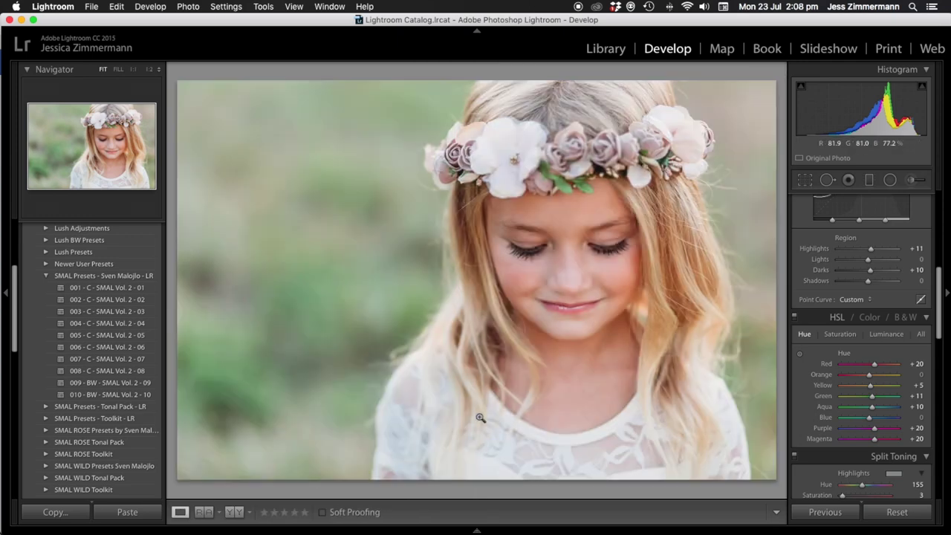